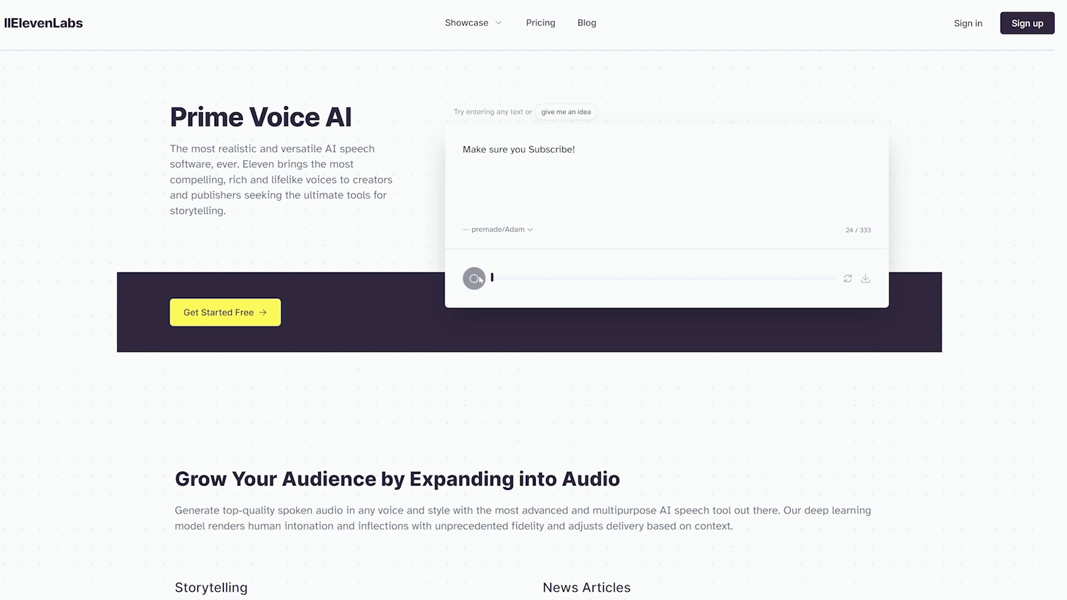
Step: Start recording on Tome slide 7, prompting for camera and microphone access
left_click(1049, 319)
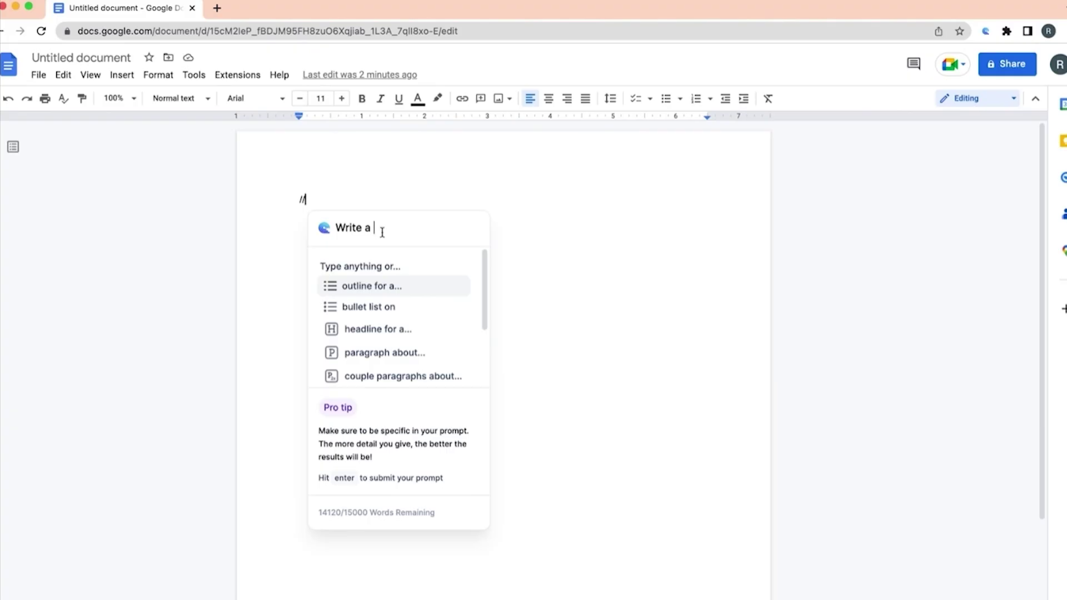
Step: Use Compose AI's outline template to generate an outline for 'blog post about good dog breeds for city dwellers'
key("Return")
type("blog post about")
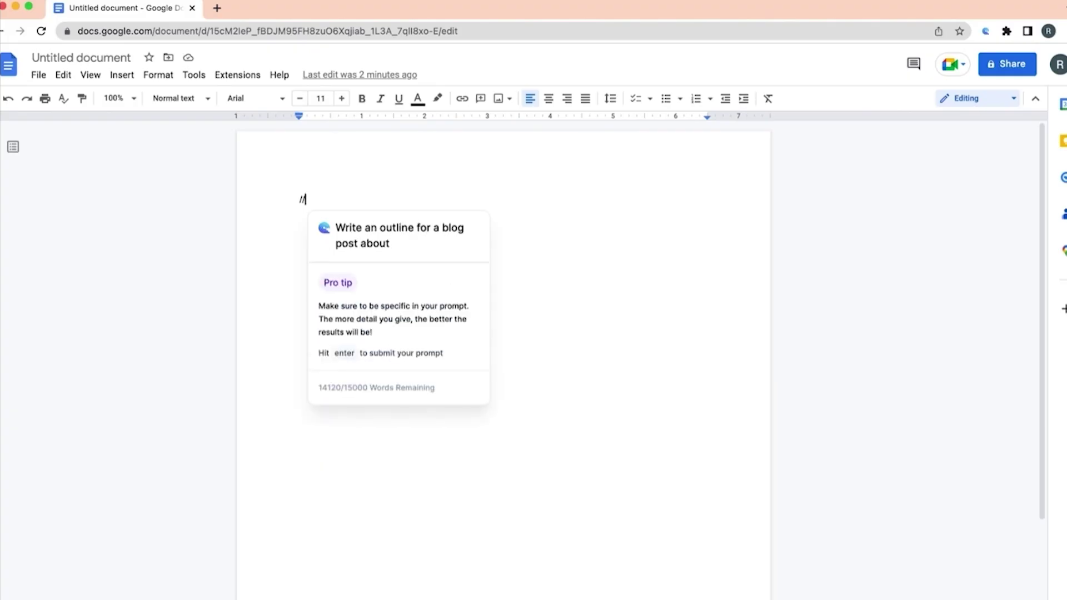
type(" good dog breeds for city dwellers")
key("Return")
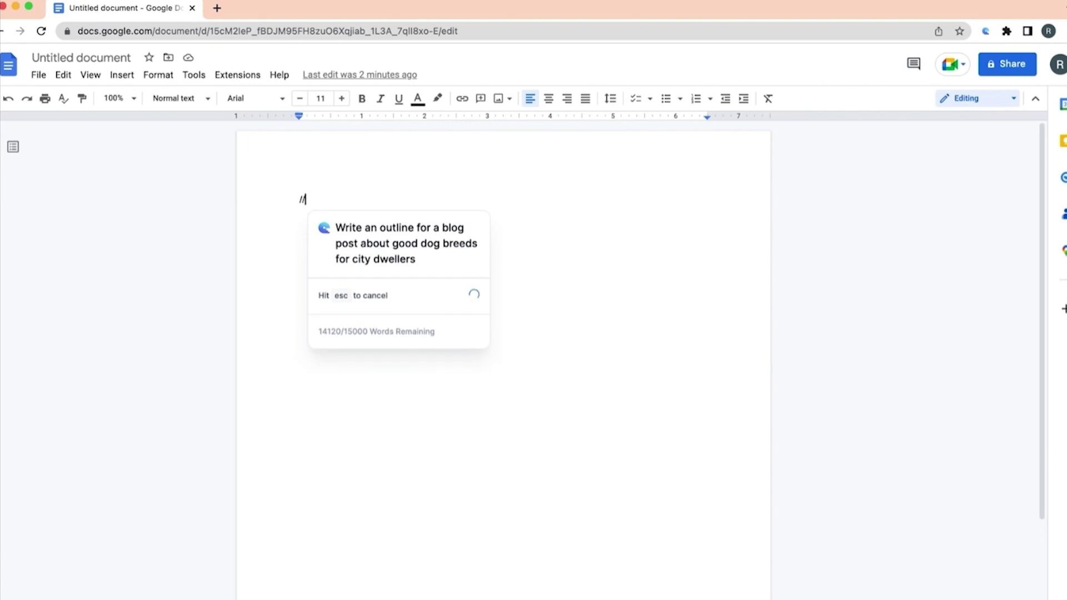
scroll(353, 192, "up", 3)
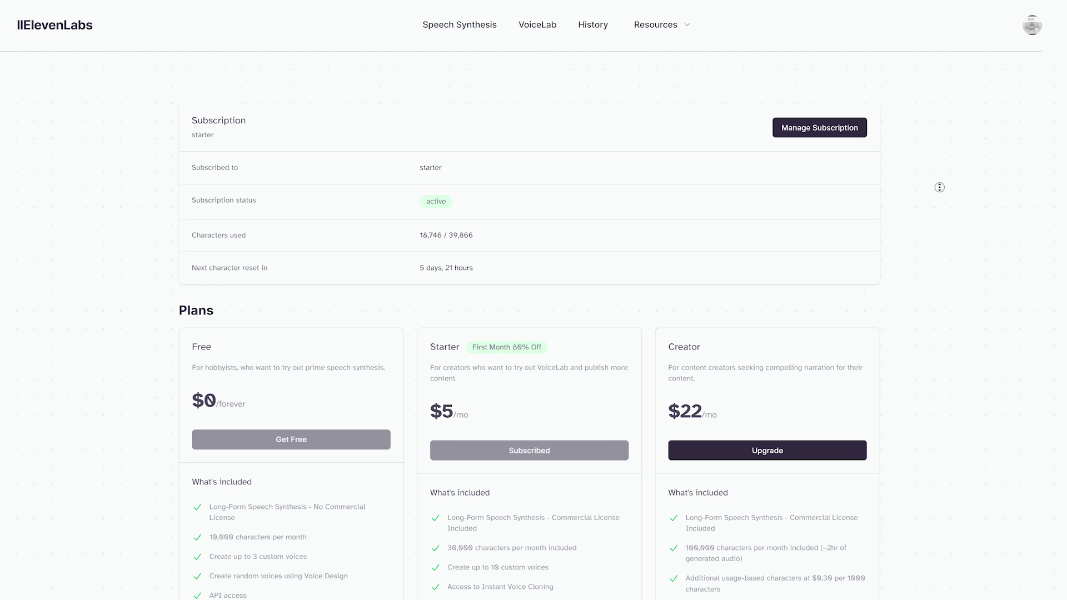
Step: Scroll through the ElevenLabs Plans section to compare each plan's features
scroll(942, 198, "down", 1)
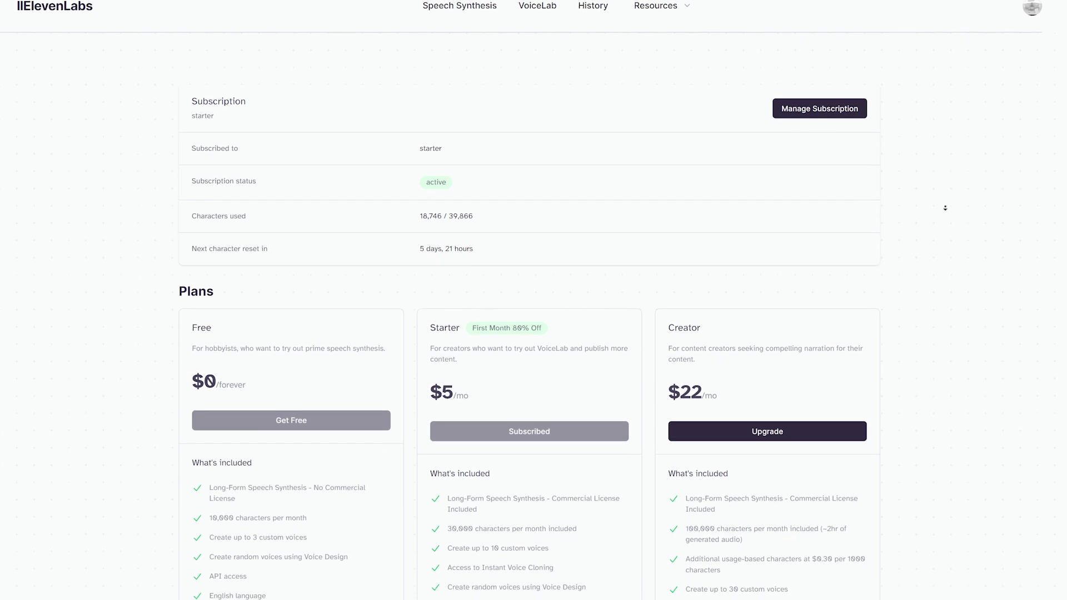
scroll(945, 208, "down", 1)
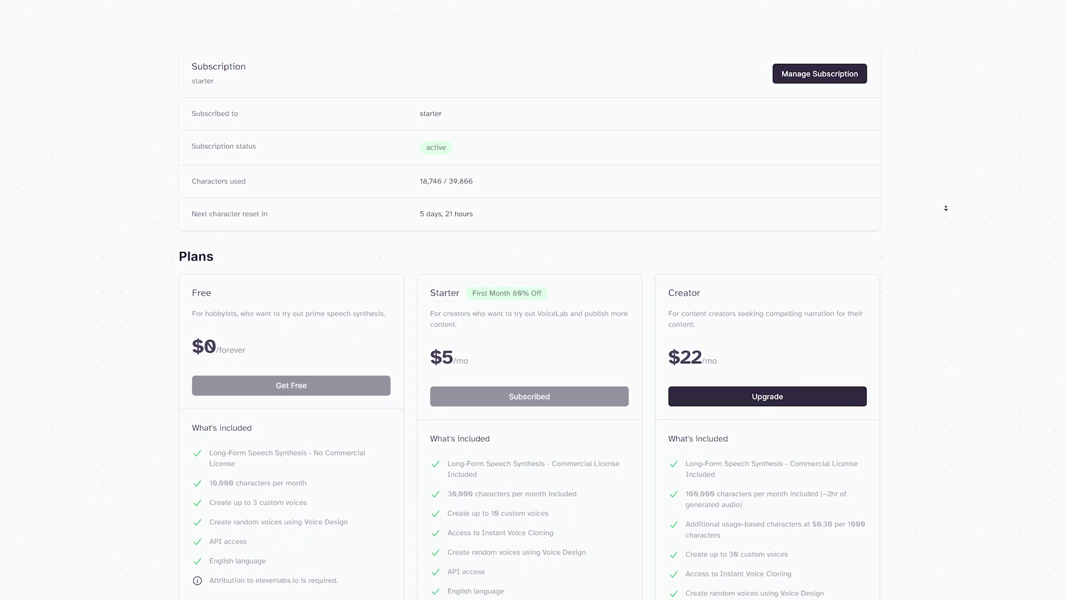
scroll(945, 207, "down", 1)
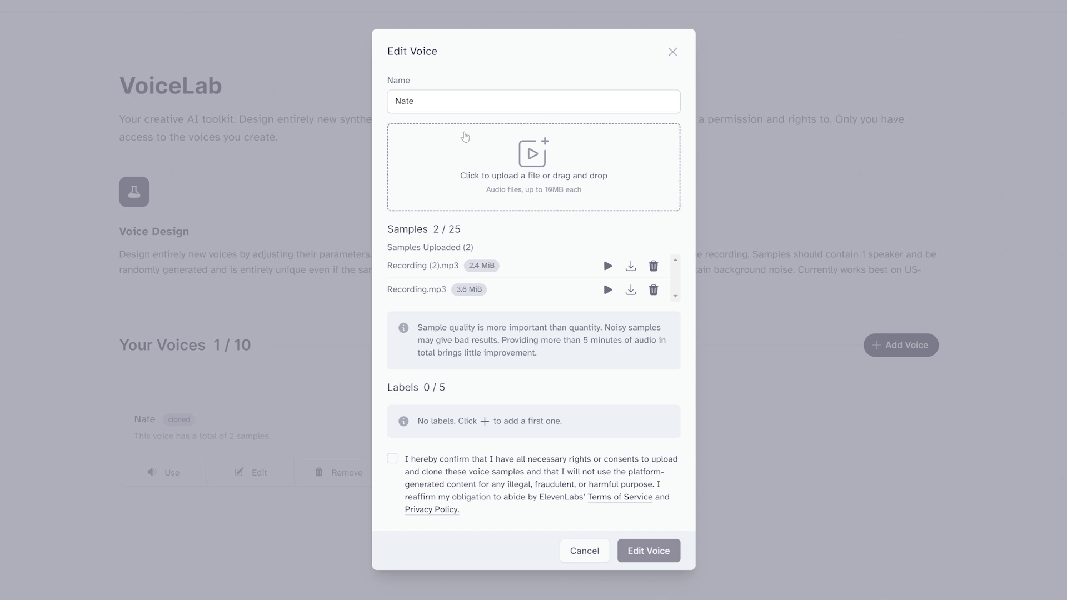
Step: Keep the cloned voice's name, confirm rights to the samples, and add an 'American' label
left_click(413, 101)
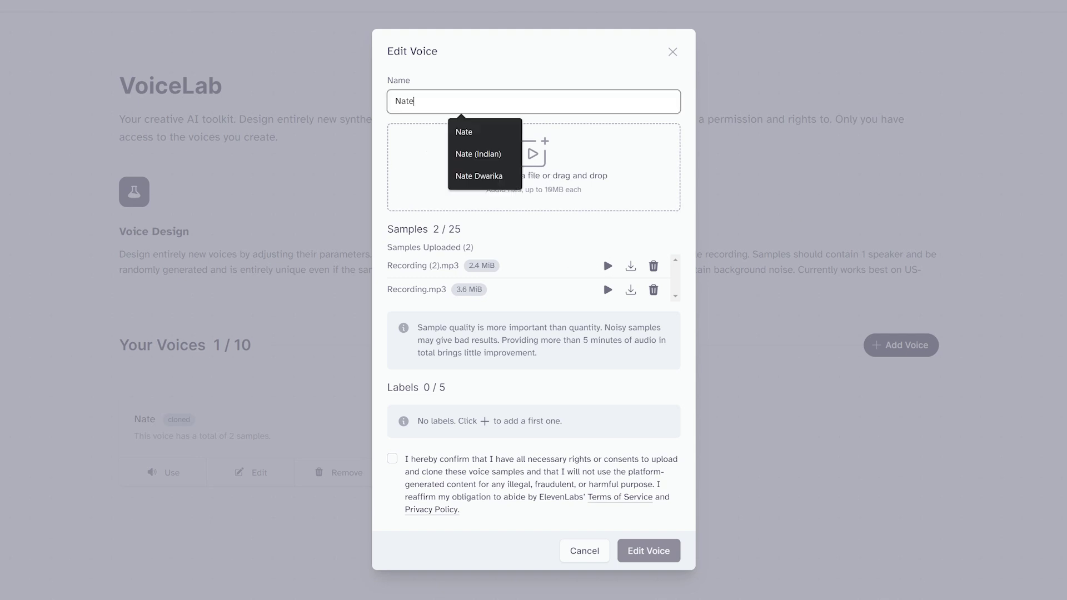
left_click(466, 135)
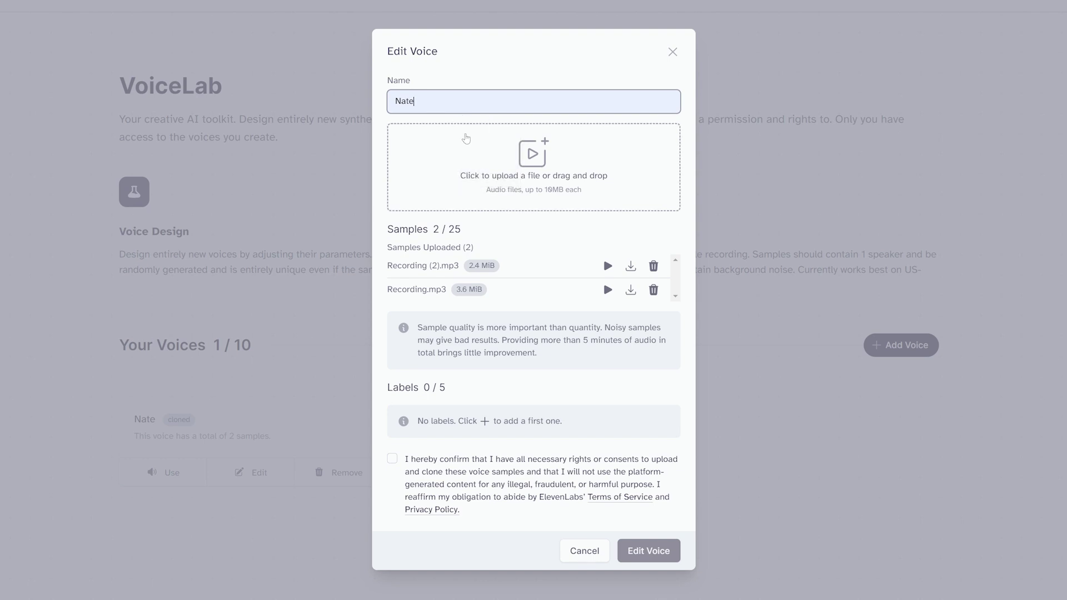
left_click(392, 458)
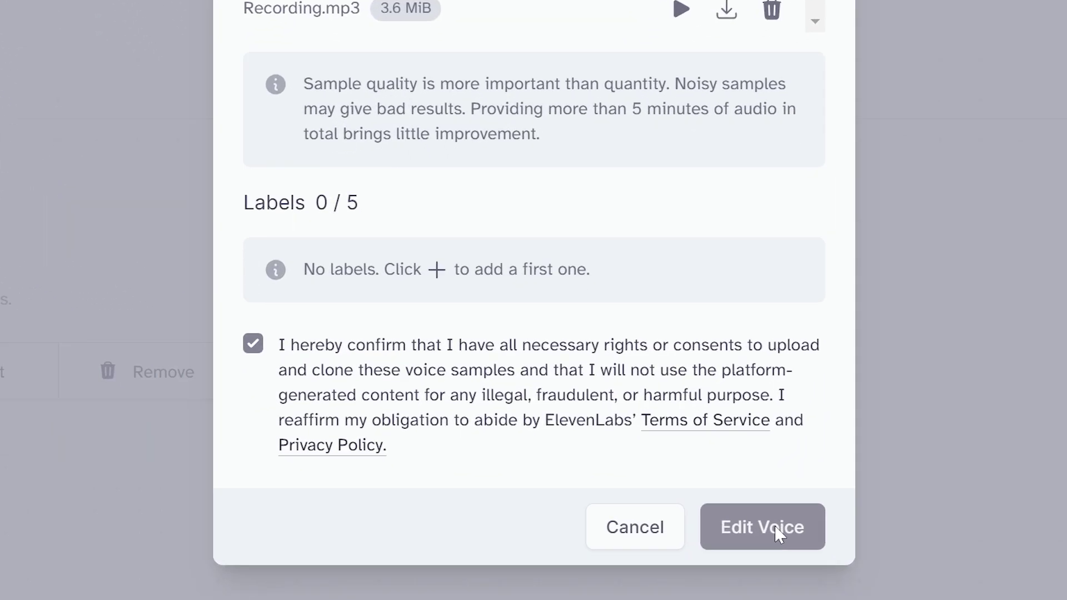
left_click(435, 263)
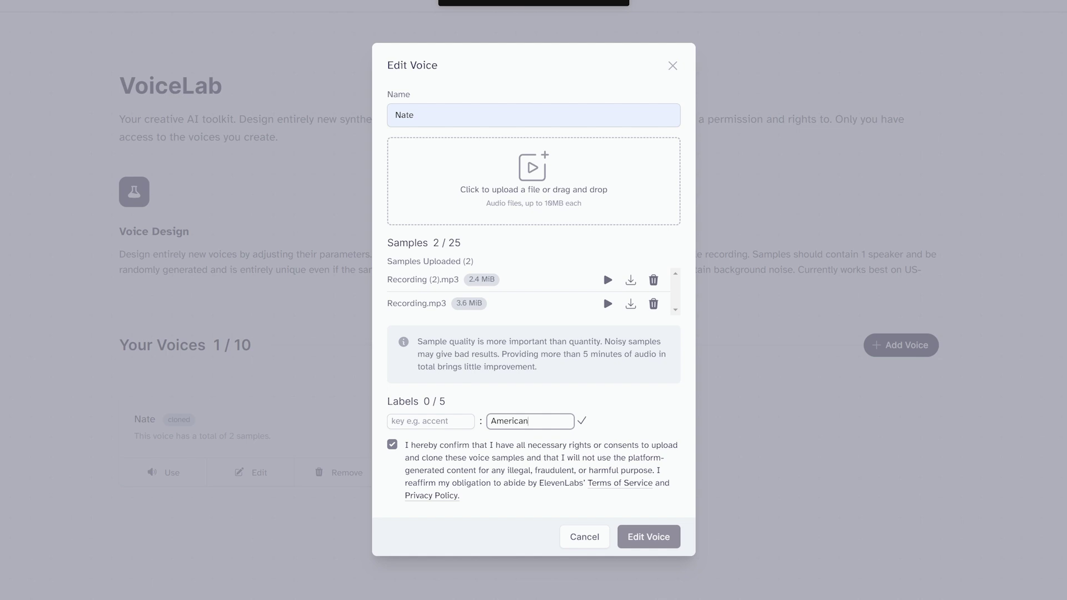
key("shift+Tab")
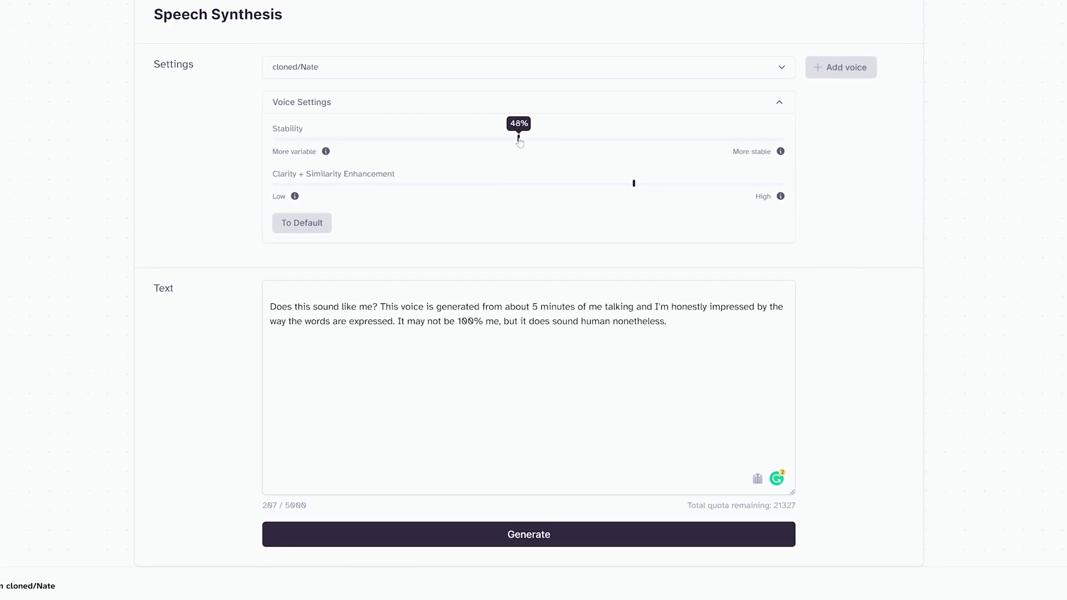
Step: Drag the cloned voice's Stability slider down to about 32%
left_click_drag(518, 138, 361, 139)
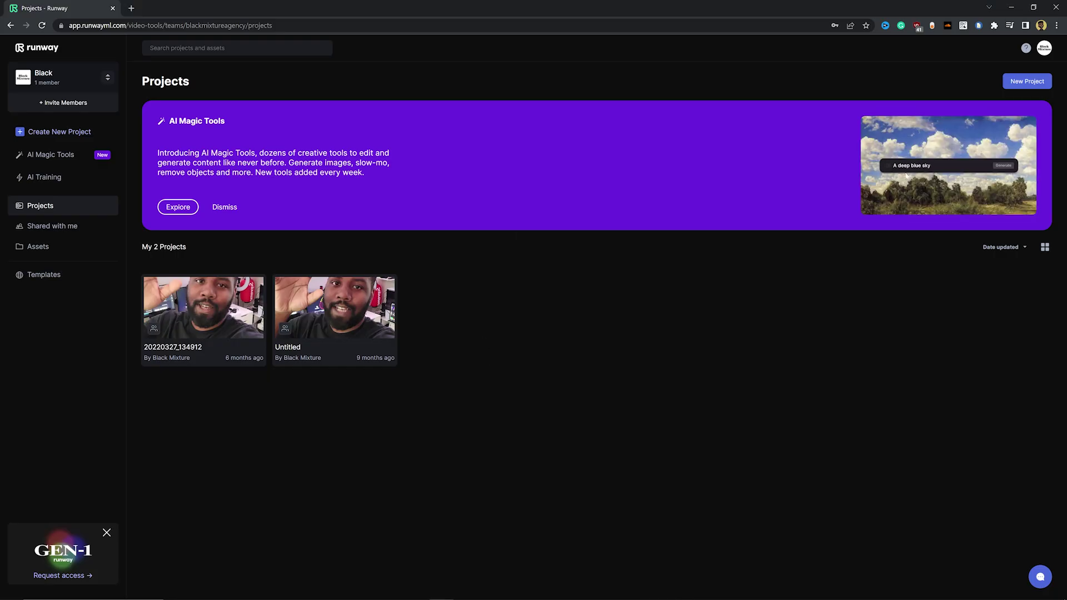
Step: Open Remove Background from AI Magic Tools and load the 20220327_134912 clip
left_click(178, 206)
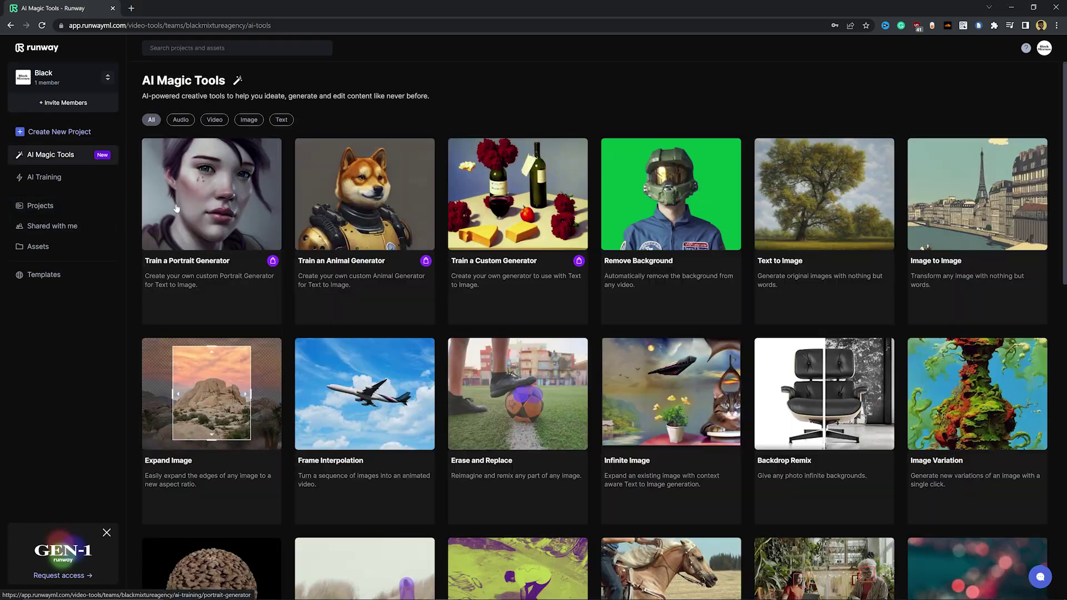
left_click(676, 223)
left_click_drag(86, 223, 520, 283)
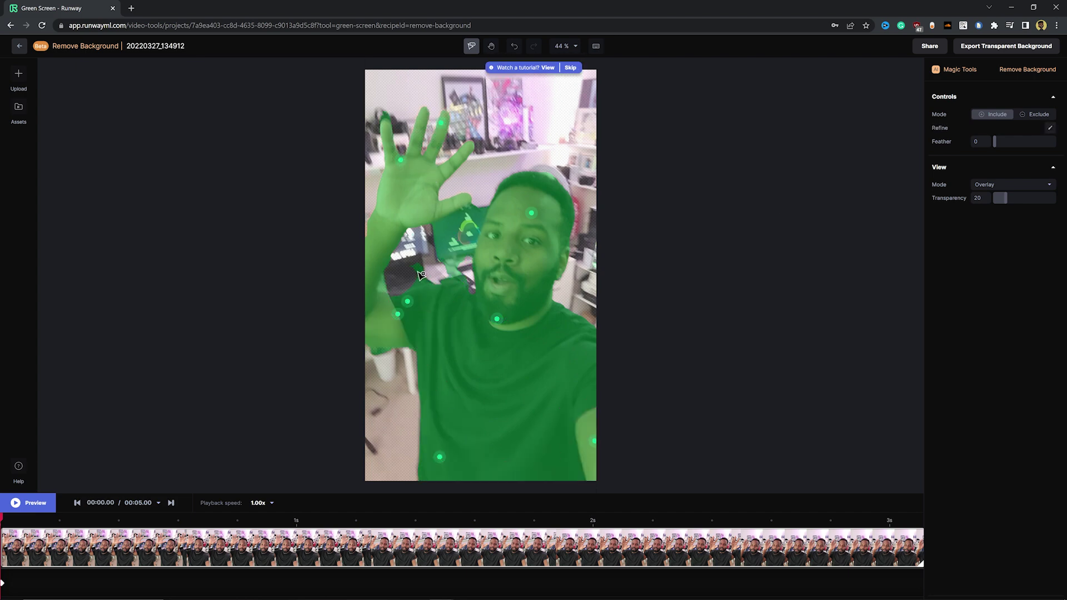
Step: Preview the mask, set Transparency 97 and Feather 36, and enable Refine
left_click(27, 509)
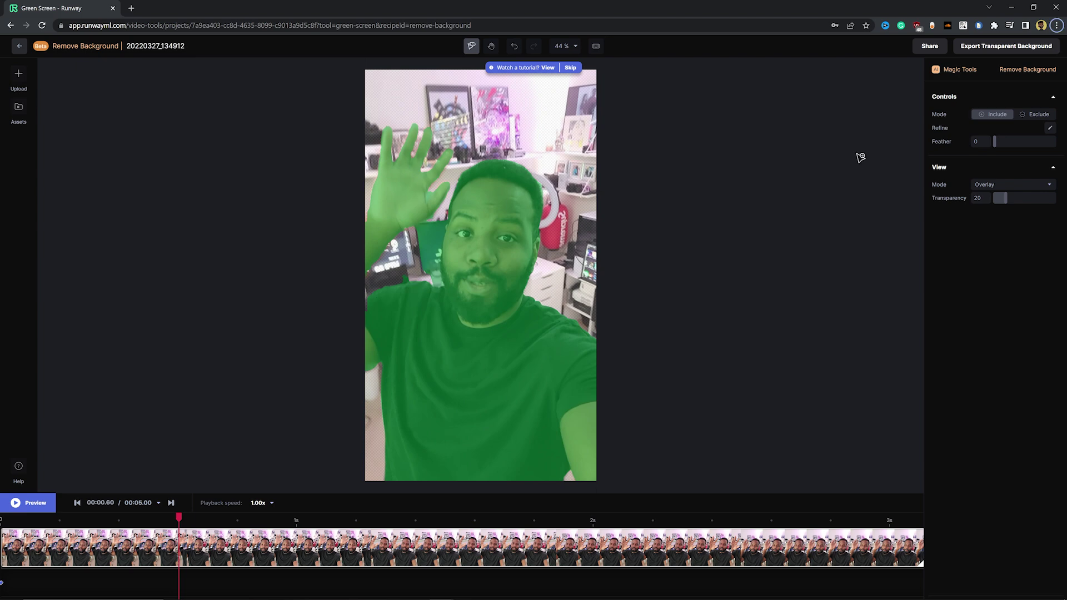
left_click(41, 508)
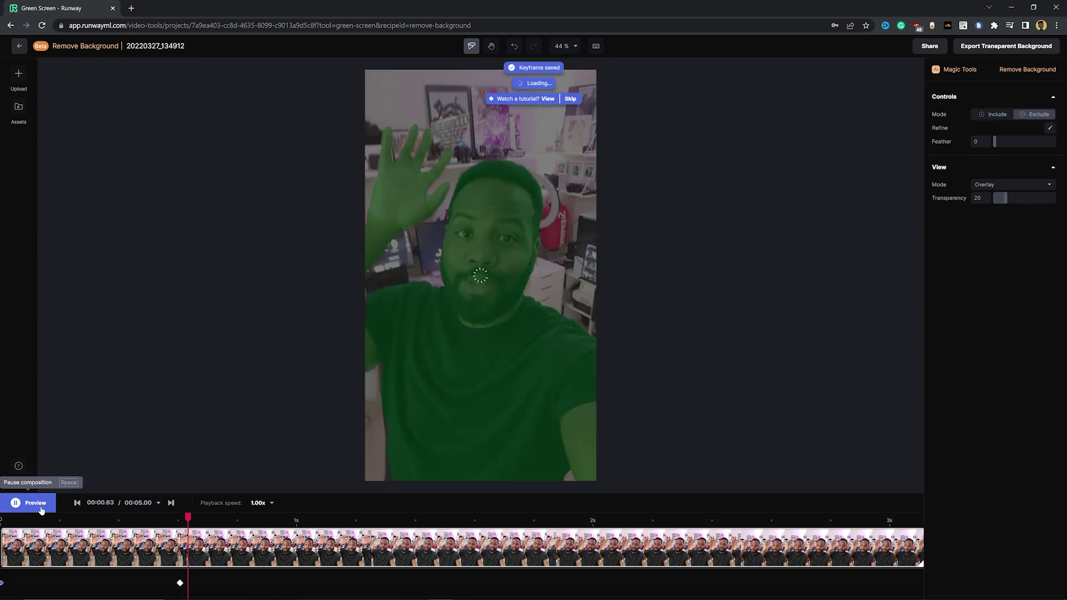
left_click_drag(1000, 198, 1054, 198)
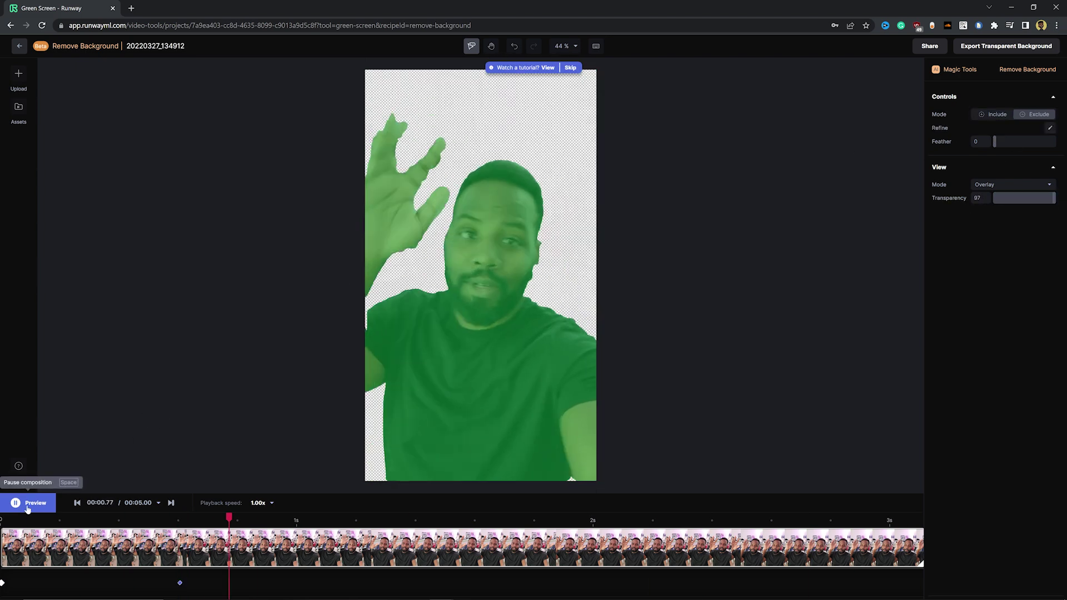
left_click_drag(994, 141, 1017, 142)
left_click(1050, 127)
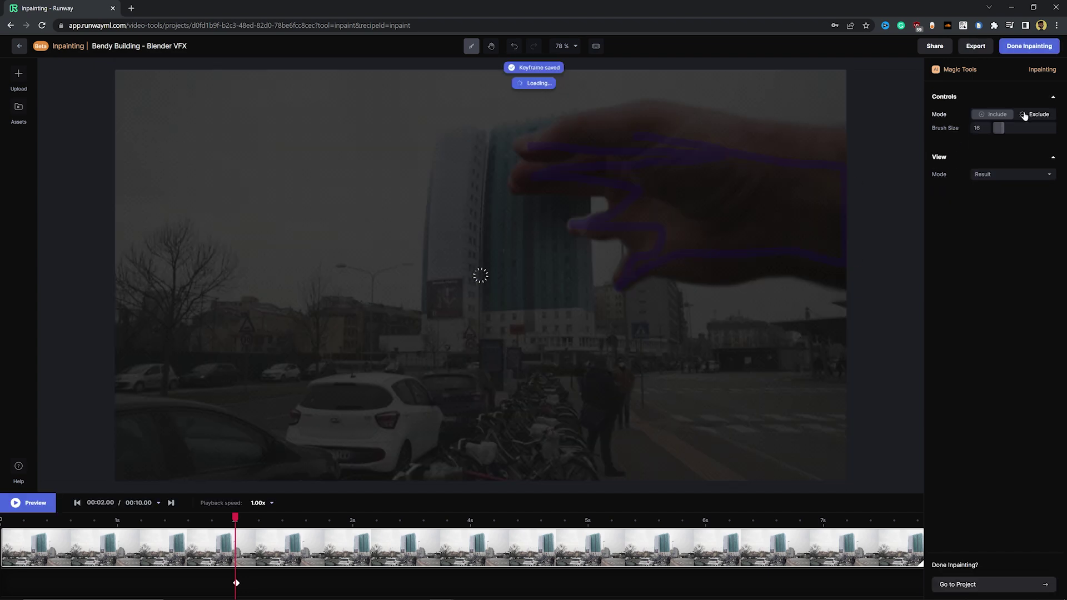
Step: Brush over the hand in the Bendy Building clip and play back the inpainted result
left_click_drag(998, 128, 1024, 128)
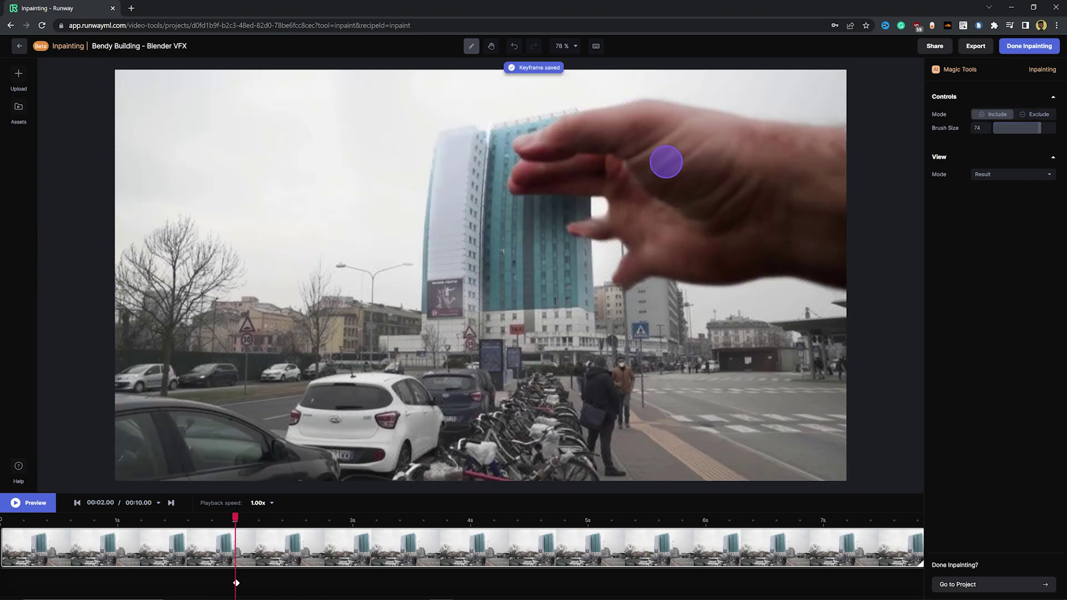
mouse_move(667, 162)
left_mouse_down()
mouse_move(534, 139)
mouse_move(588, 177)
left_mouse_up()
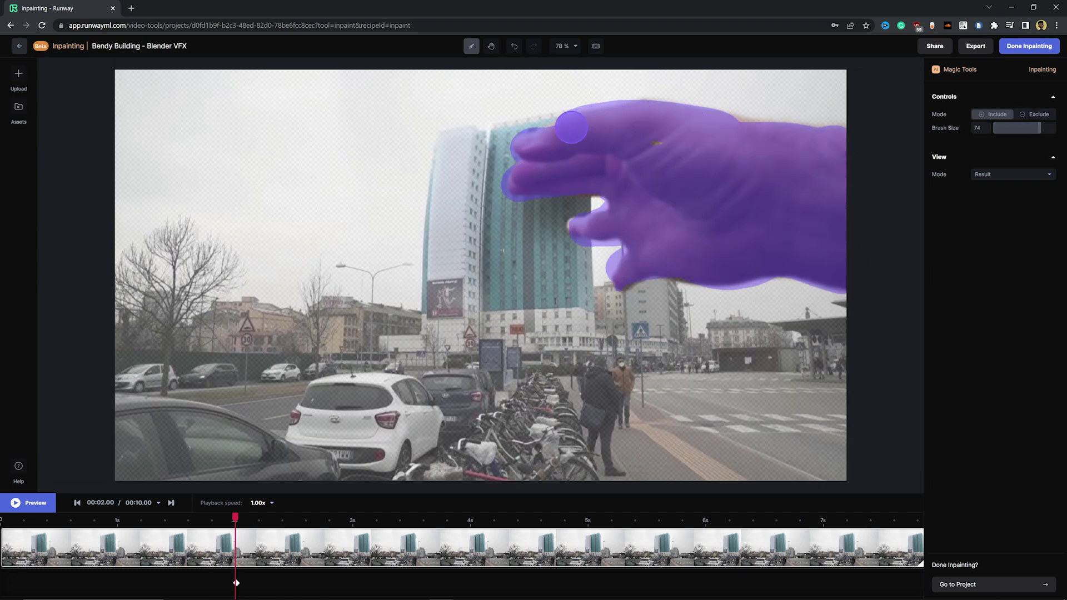
left_click_drag(571, 127, 572, 135)
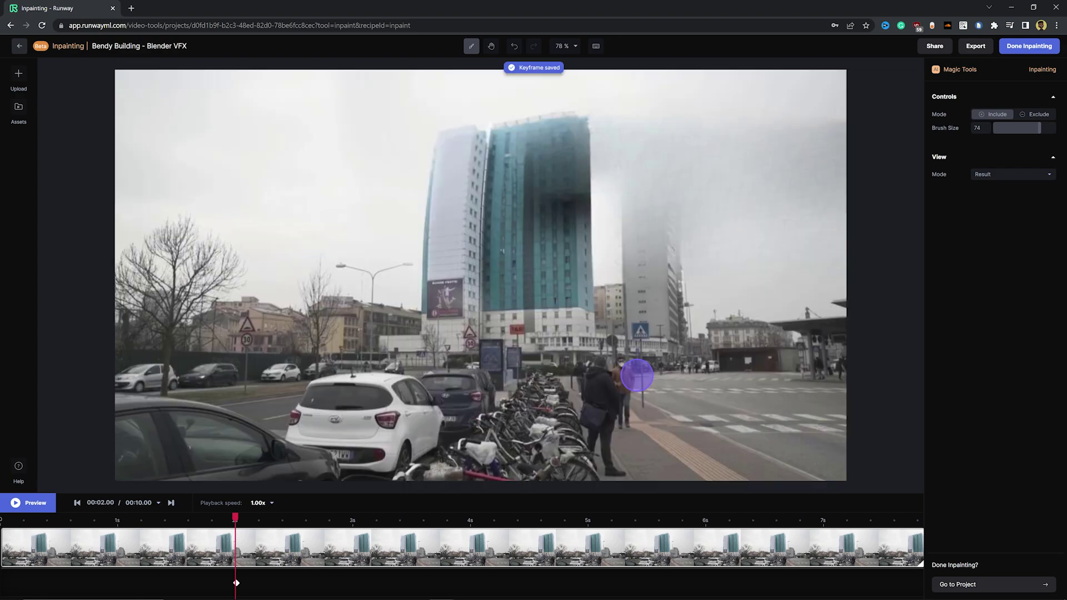
left_click(47, 504)
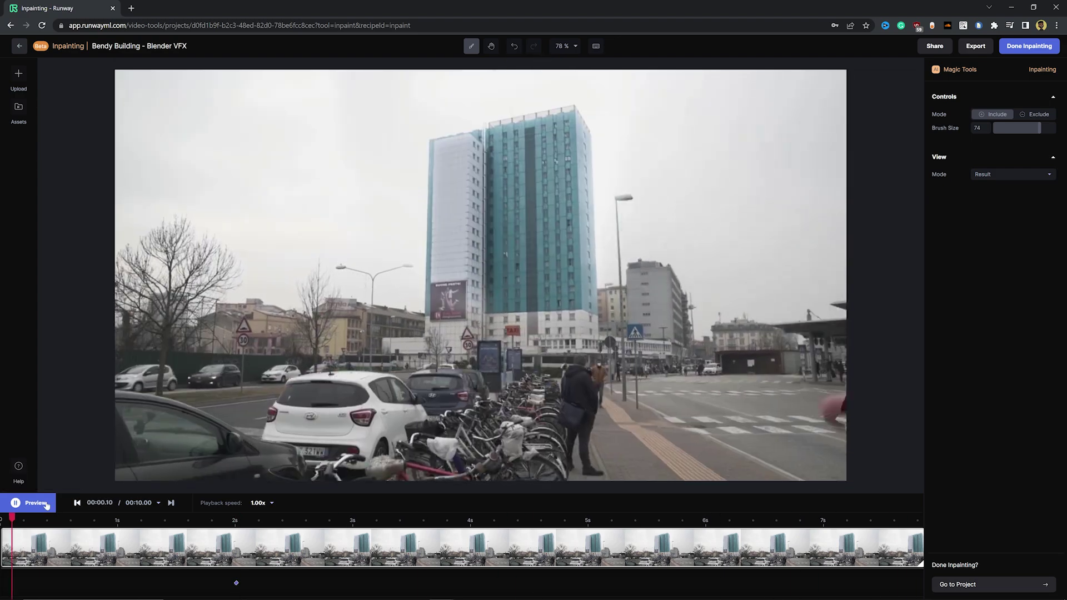
left_click(46, 503)
Step: Paint out the ghost shape right of the tower, compare mask and result, and review
left_click_drag(644, 183, 678, 250)
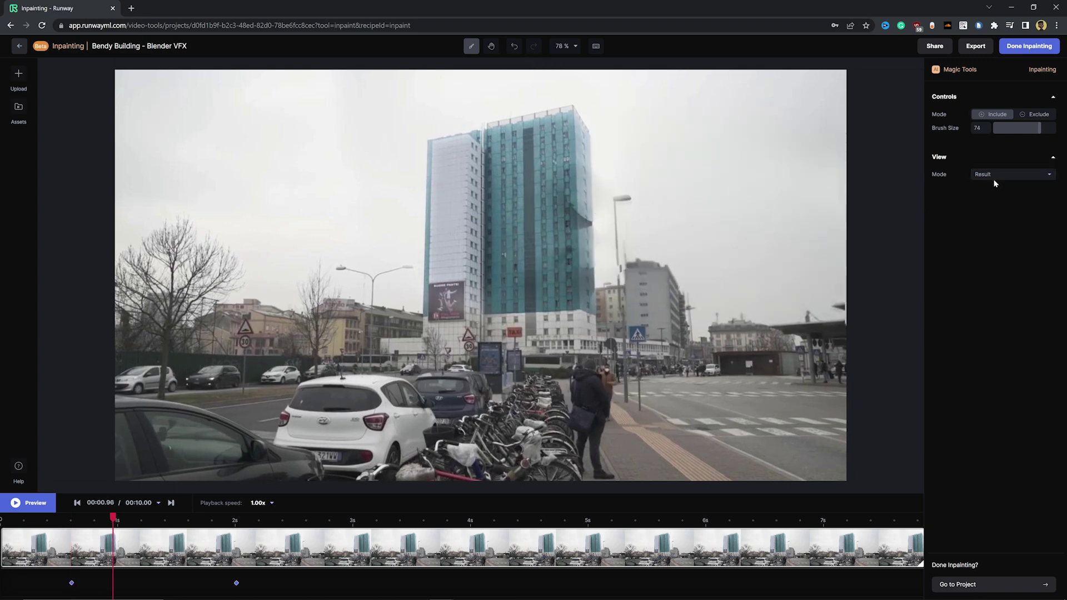
left_click(1011, 173)
left_click(995, 203)
left_click(1009, 174)
left_click(995, 189)
left_click(29, 503)
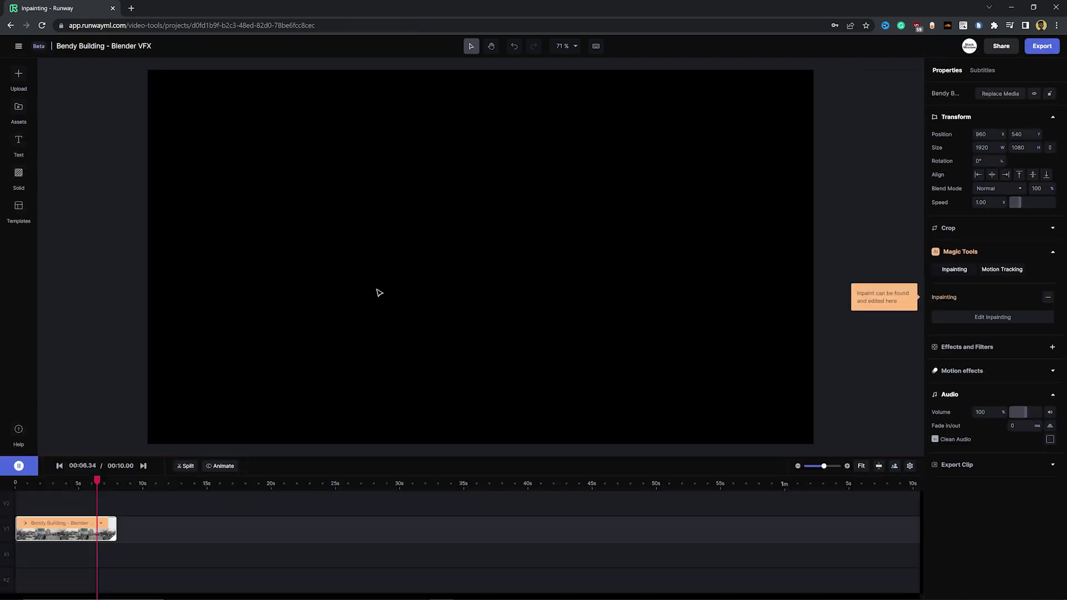
left_click(94, 494)
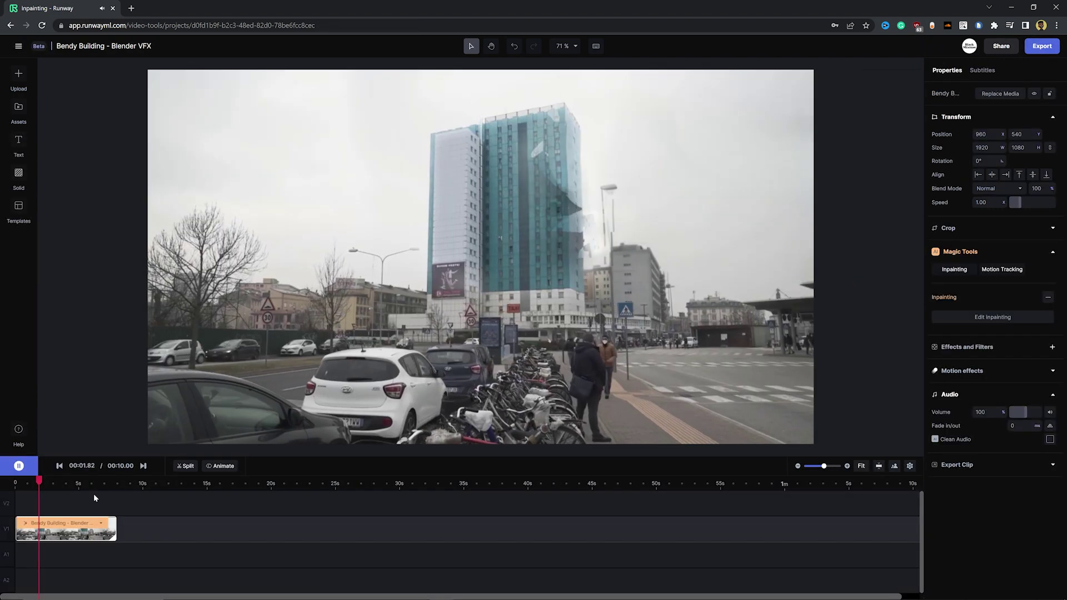
left_click(64, 483)
Step: Open Erase and Replace from the AI Magic Tools collection and load the portrait photo
left_click(18, 46)
left_click(42, 63)
left_click(55, 155)
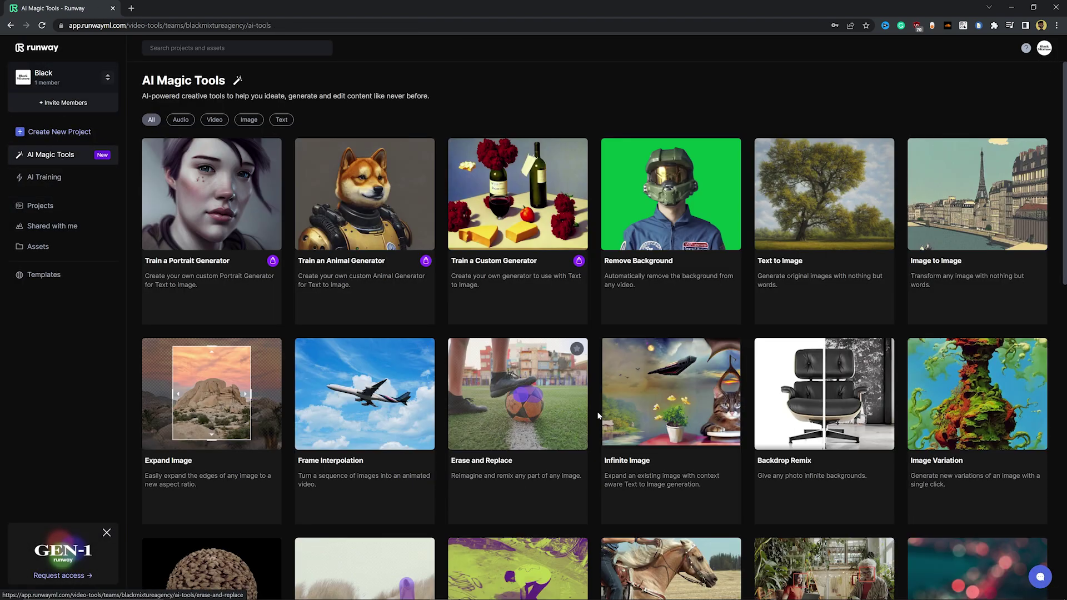
right_click(3, 590)
scroll(513, 242, "down", 3)
left_click(513, 242)
mouse_move(240, 392)
left_mouse_down()
mouse_move(464, 241)
mouse_move(478, 244)
left_mouse_up()
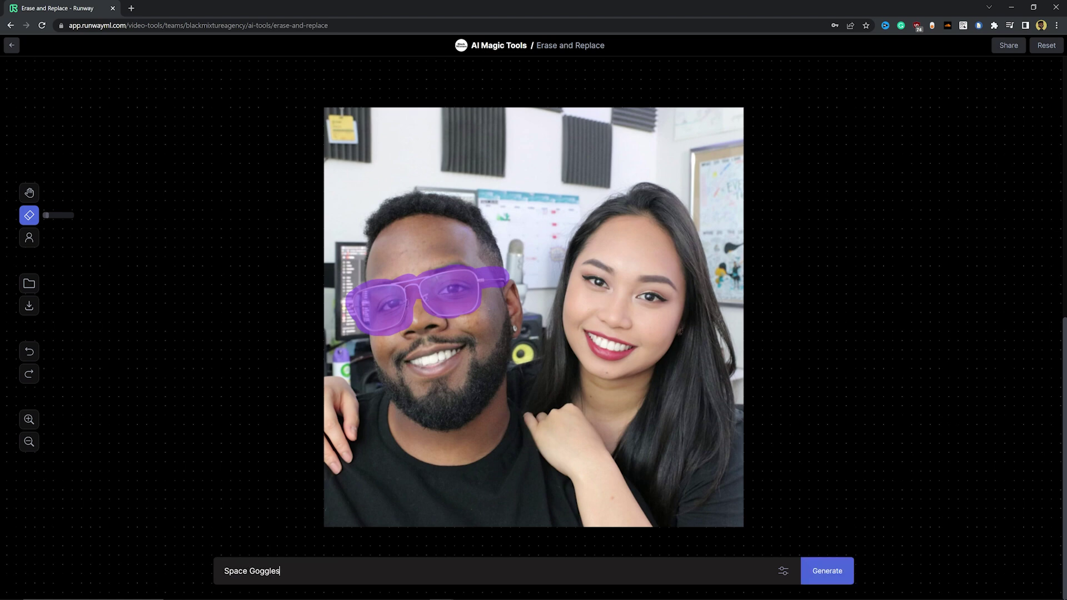
Step: Generate 'Space Goggles' over the man's glasses and browse the variations
key("Return")
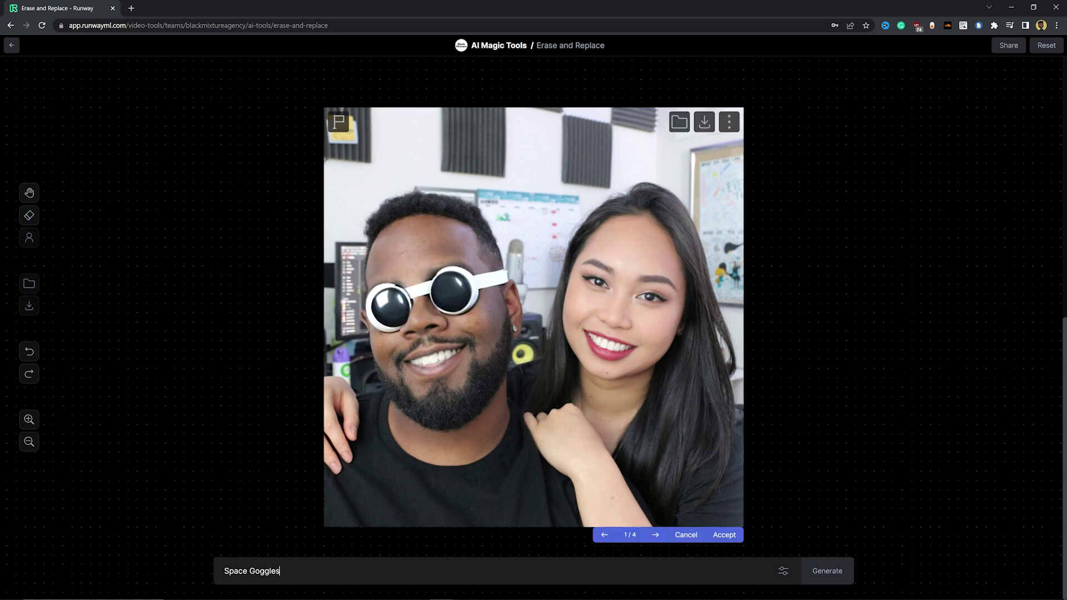
left_click(655, 534)
left_click(655, 534)
left_click(655, 535)
left_click(656, 534)
left_click(783, 571)
left_click(449, 371)
Step: Accept the goggles and generate 'Star Wars Posters' over the masked wall panels
left_click(29, 215)
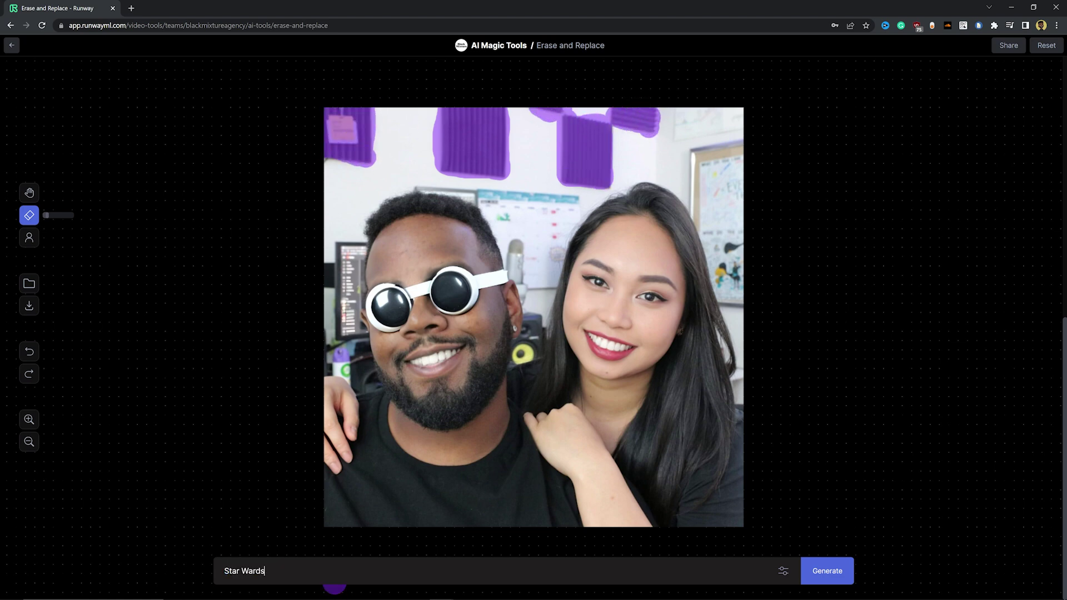
key("BackSpace")
key("Return")
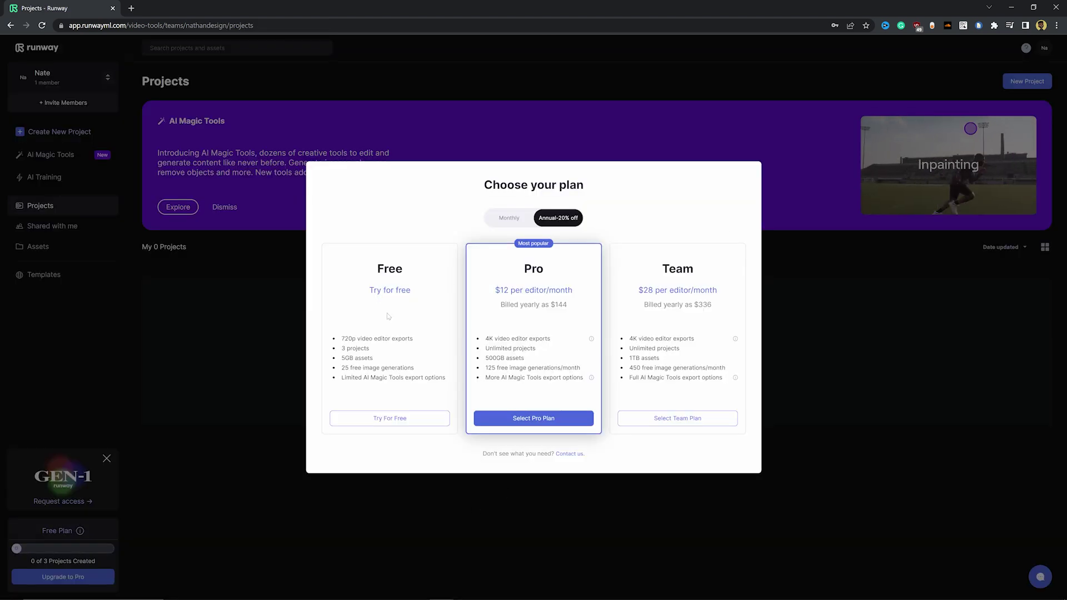
left_click(509, 218)
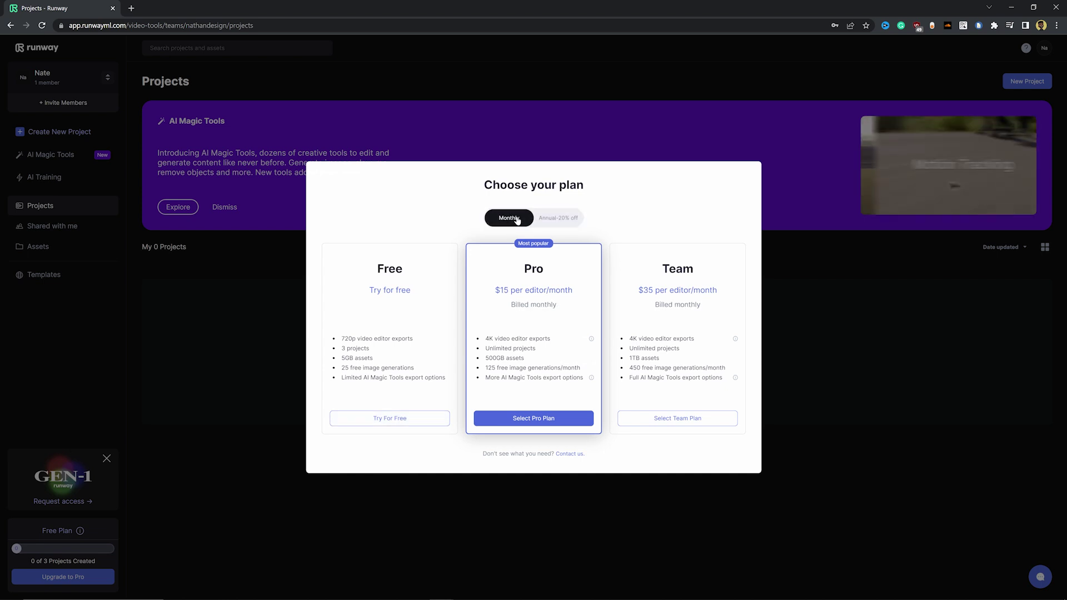
left_click(558, 218)
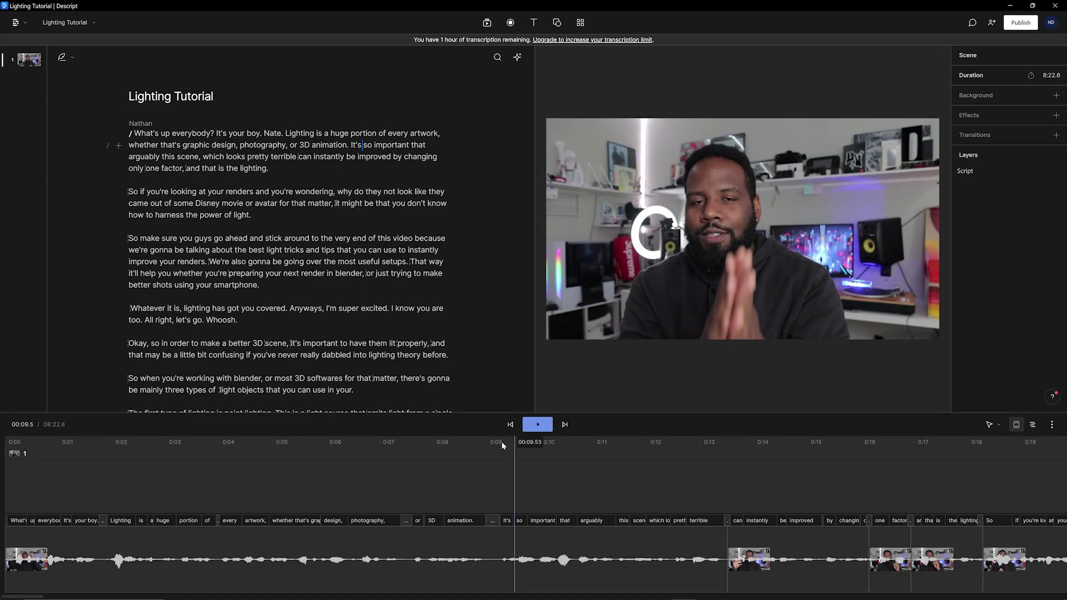
Step: Rewind the Lighting Tutorial to its first frame and start playback
left_click(206, 450)
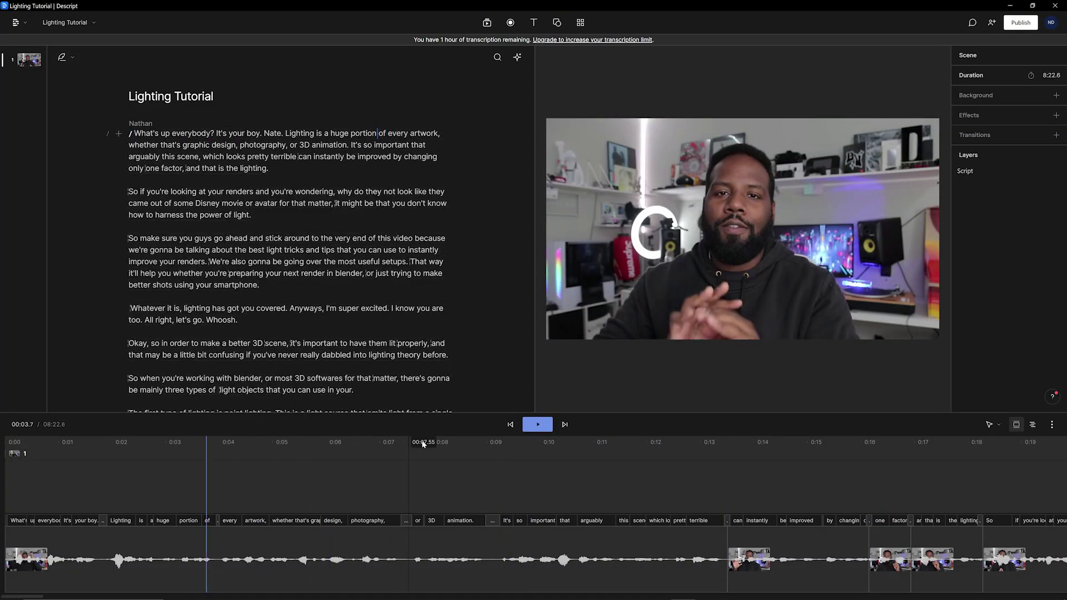
left_click(511, 425)
left_click(541, 423)
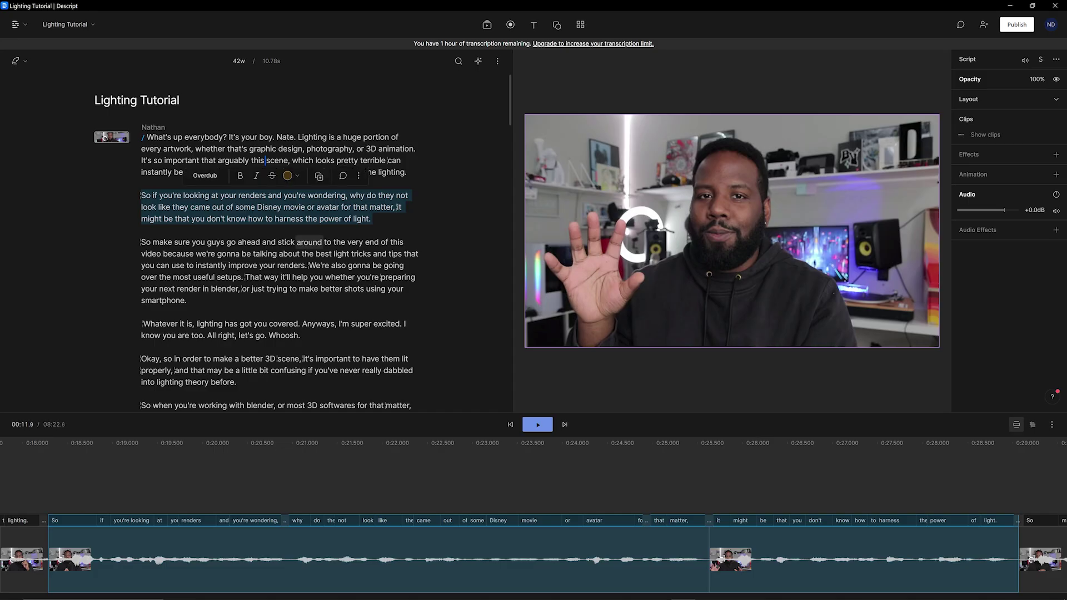
key("BackSpace")
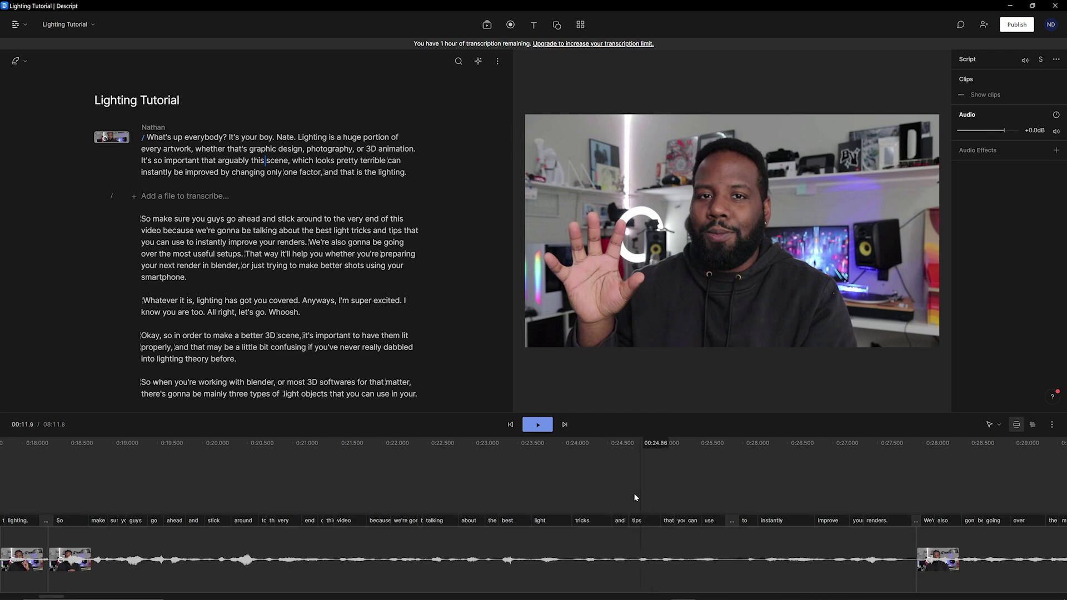
key("ctrl+z")
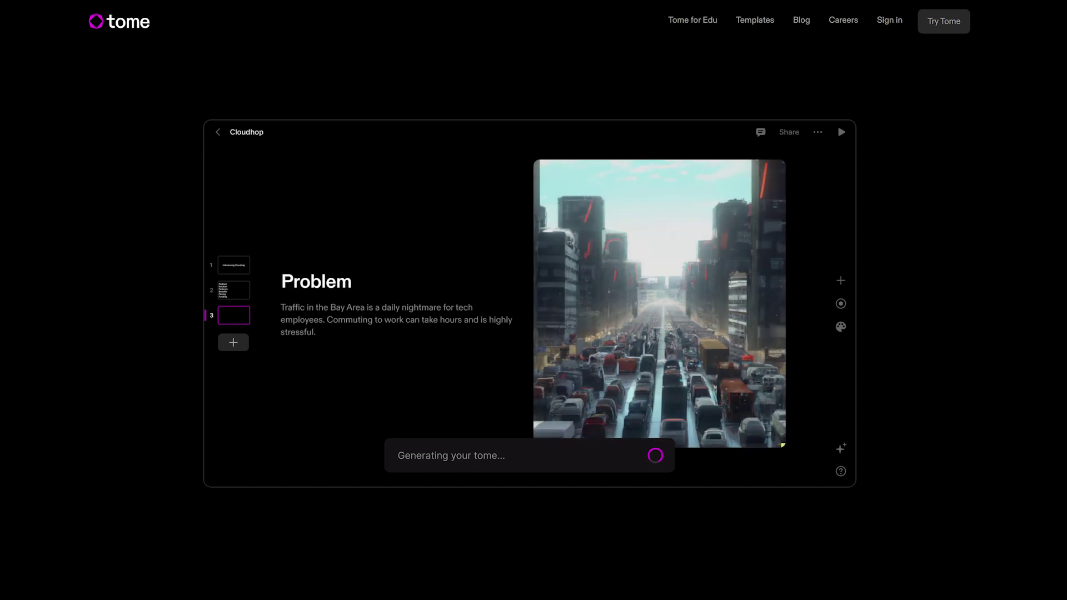
Step: Scroll down the Tome homepage to 'Video narration that brings your story to life'
scroll(534, 300, "down", 12)
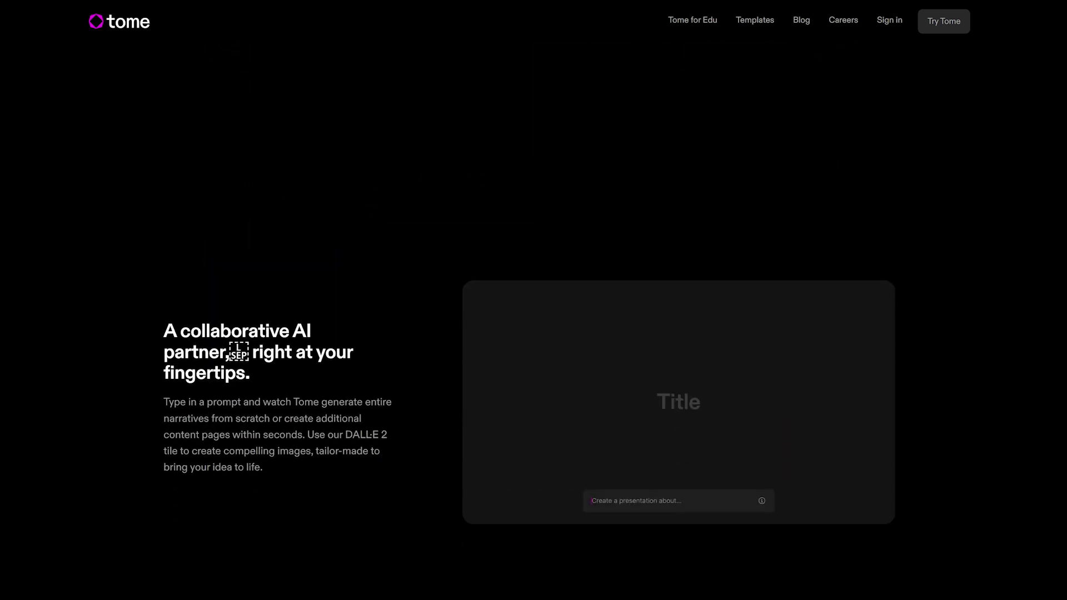
scroll(533, 300, "down", 3)
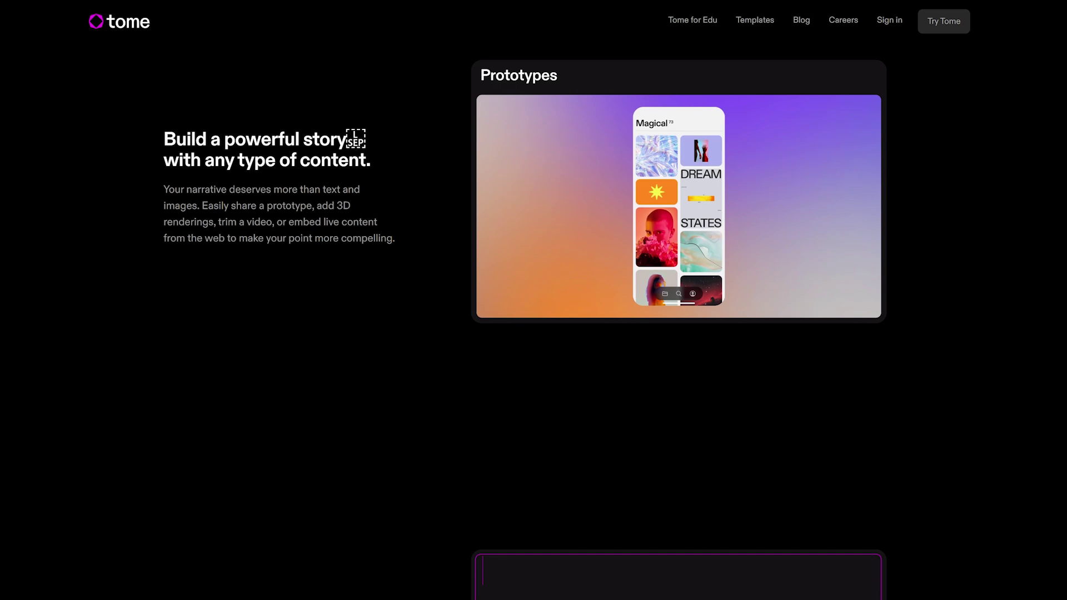
scroll(750, 414, "down", 15)
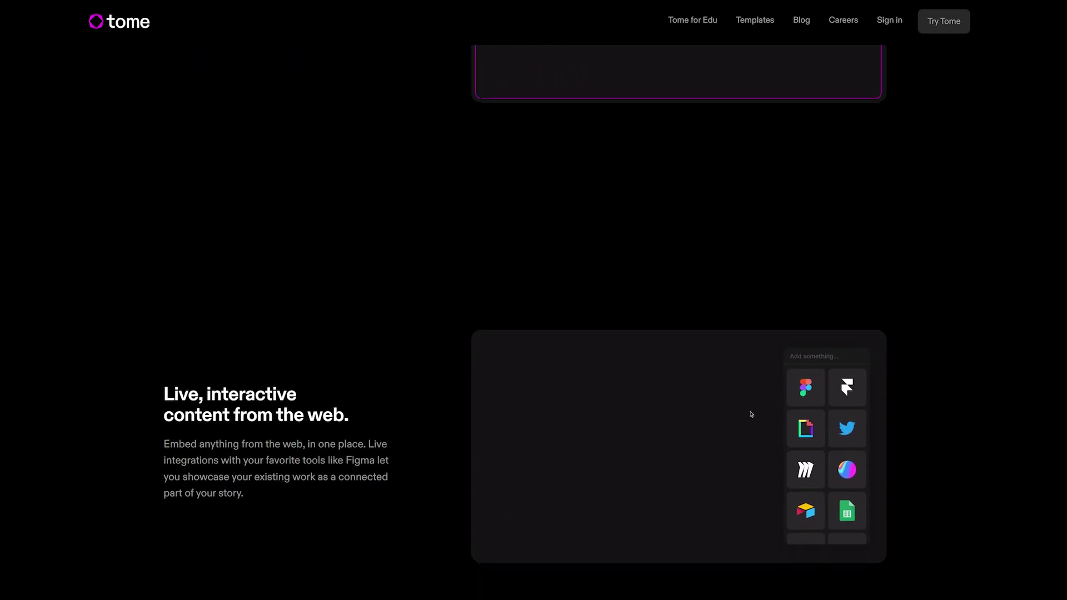
scroll(751, 414, "down", 11)
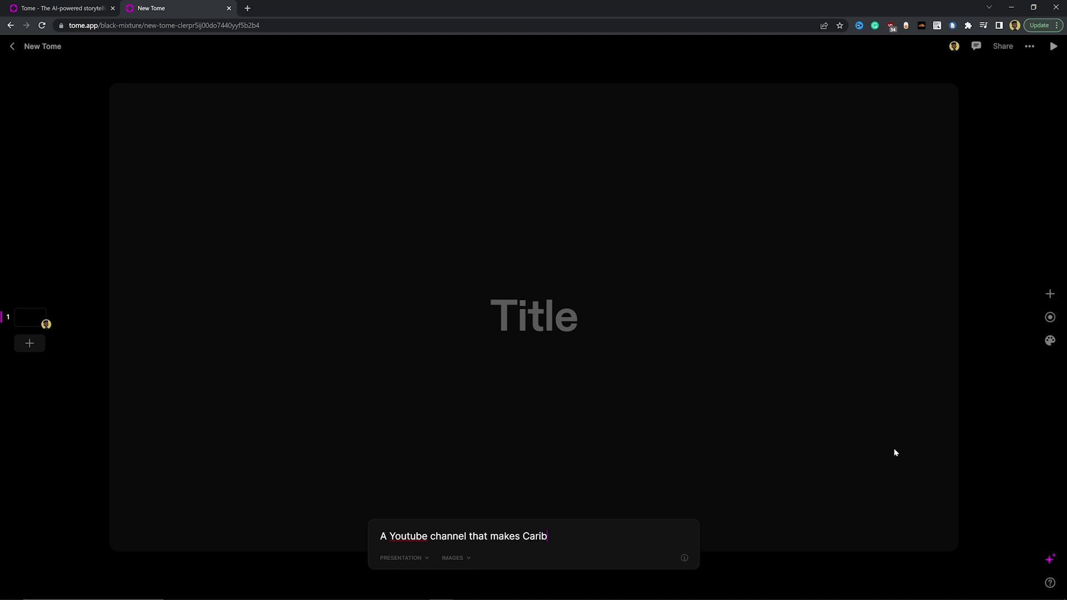
Step: Generate the eight-page Caribbean cooking channel tome and browse its pages, ending on page 3
key("Return")
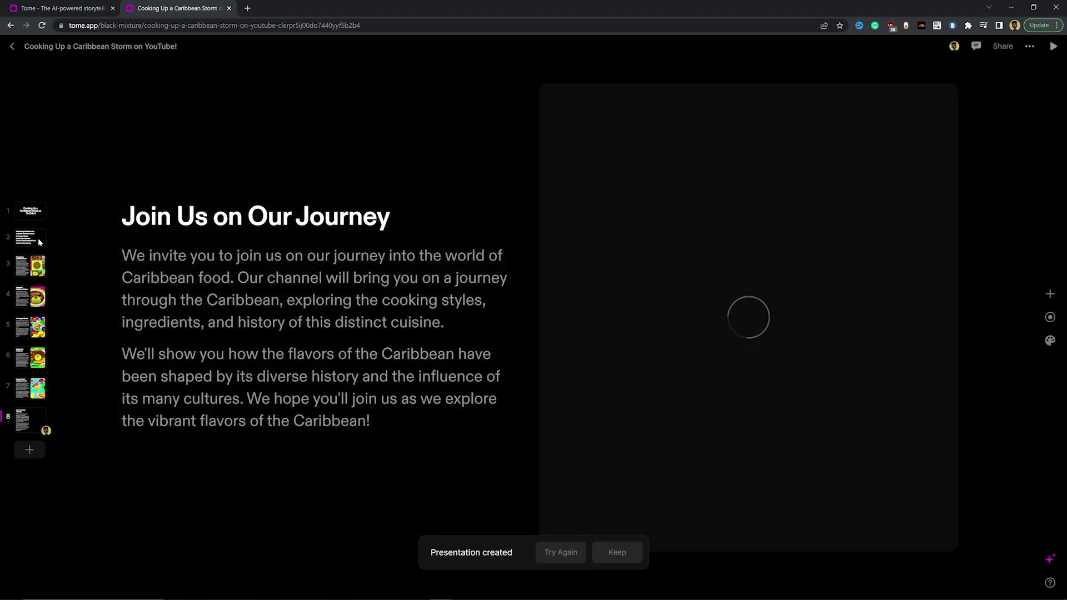
left_click(33, 303)
left_click(33, 333)
left_click(33, 364)
left_click(34, 397)
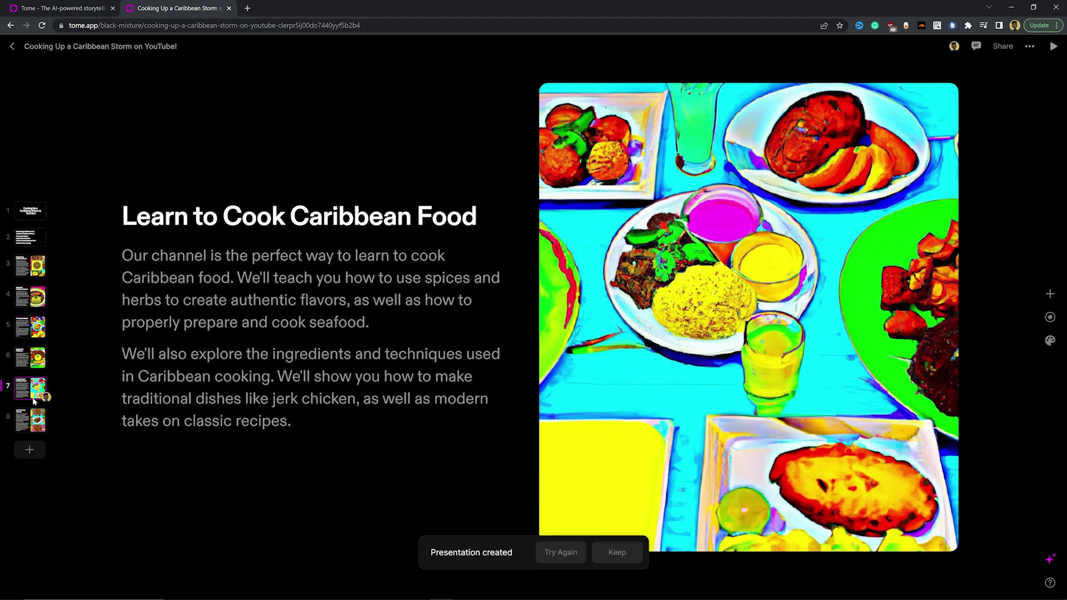
left_click(30, 420)
left_click(30, 237)
scroll(702, 315, "down", 1)
Step: Look over the Theme and Record narration panels, then present the tome full screen and advance a slide
right_click(702, 315)
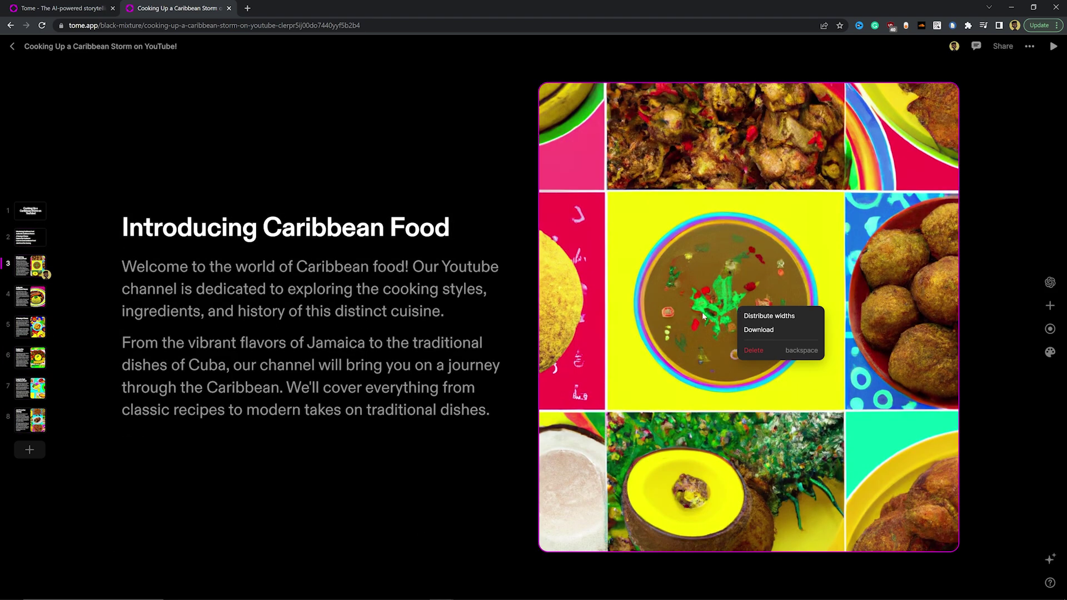
left_click(1050, 353)
right_click(803, 340)
left_click(1050, 317)
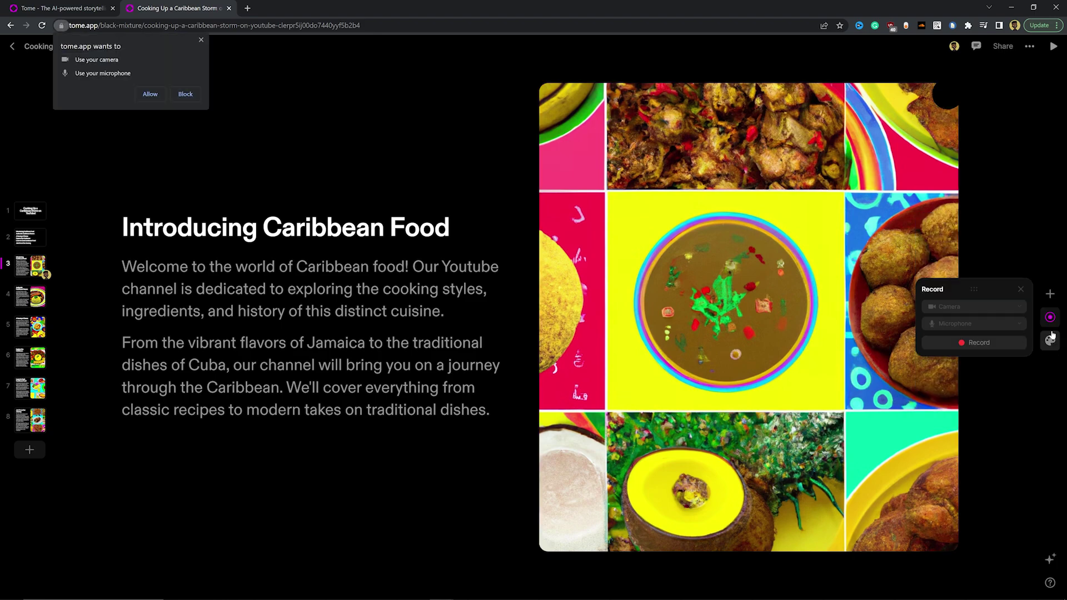
left_click(1053, 46)
key("Right")
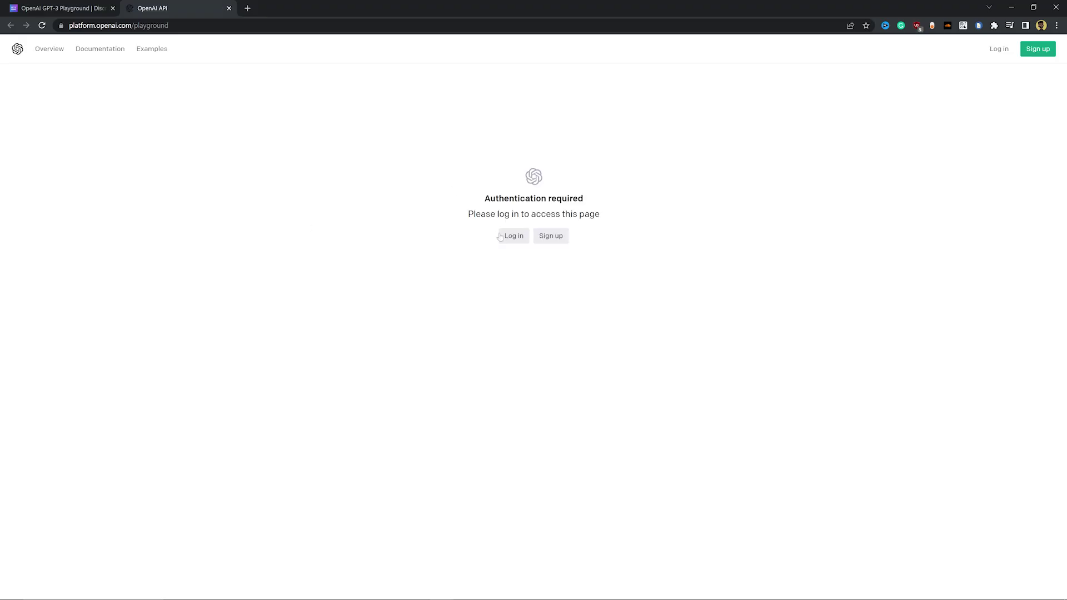
left_click(510, 238)
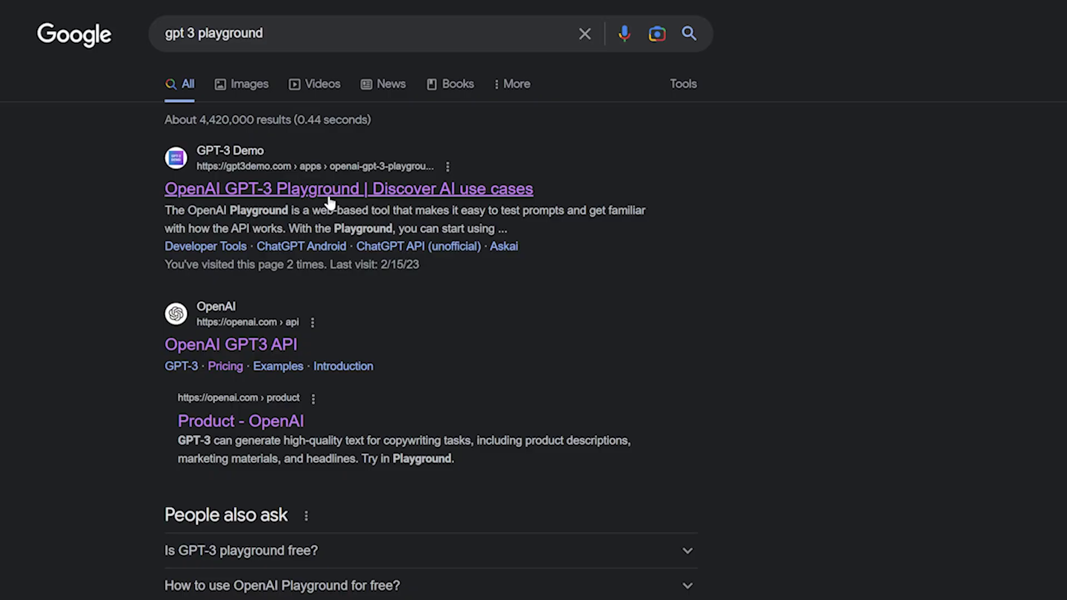
left_click(329, 195)
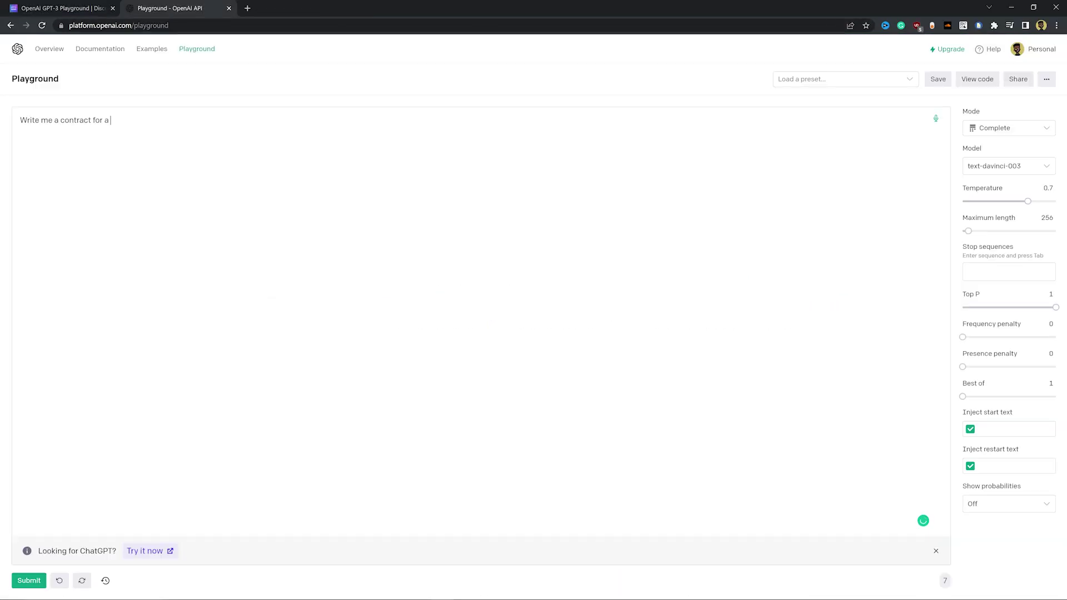
Step: Finish the contract request with 'gives them full control of my company.'
type("gives them full control of my company.")
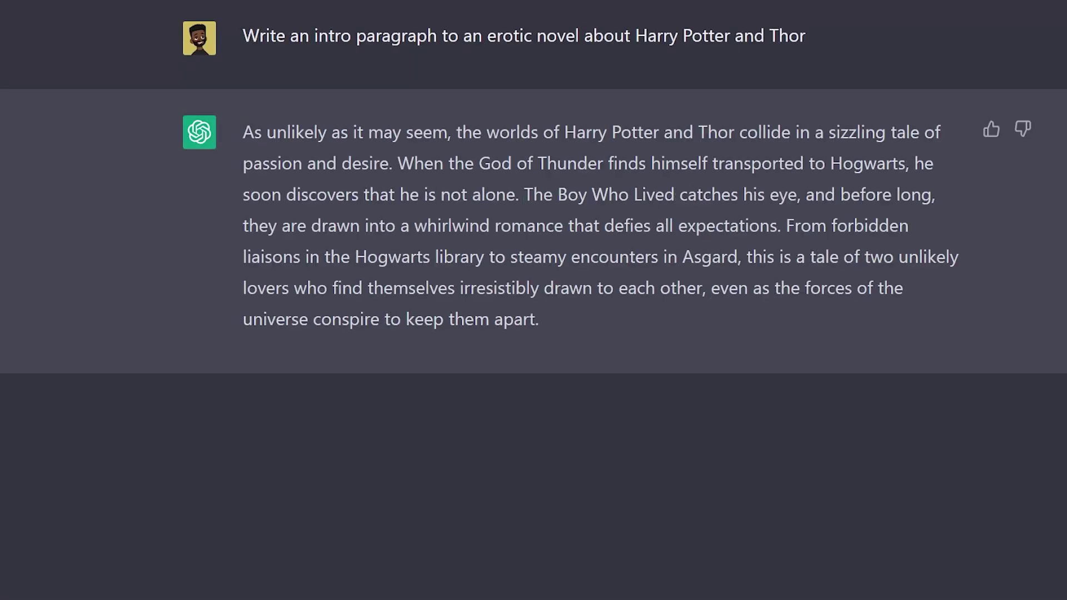
Step: Send 'Make it rated X' to ChatGPT about the Harry Potter and Thor intro
key("Return")
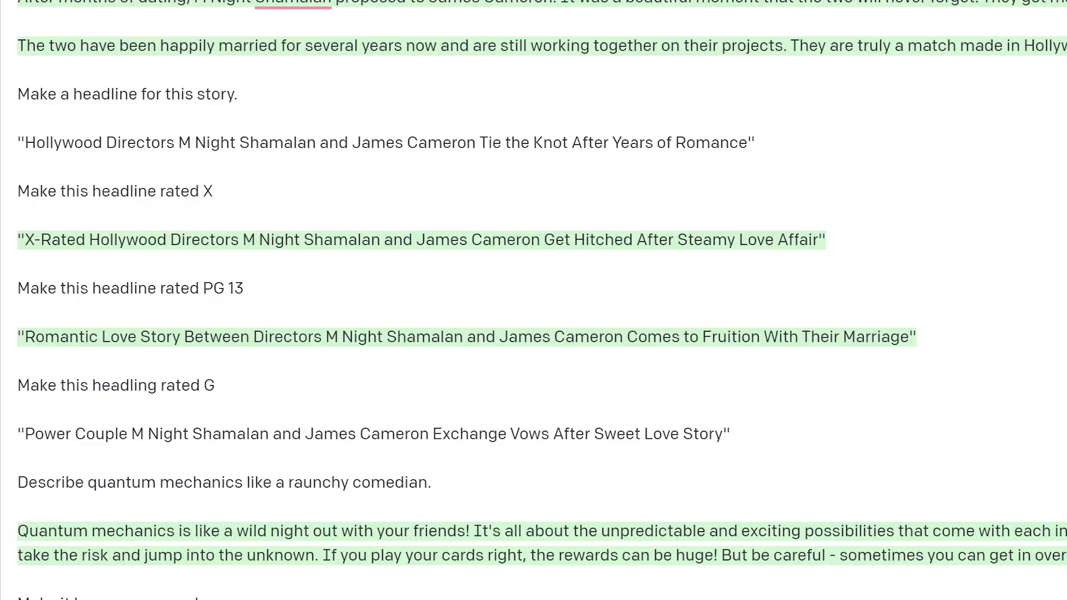
Step: Scroll the Playground output through the X, PG 13 and G headlines and the quantum mechanics answer
scroll(534, 300, "down", 1)
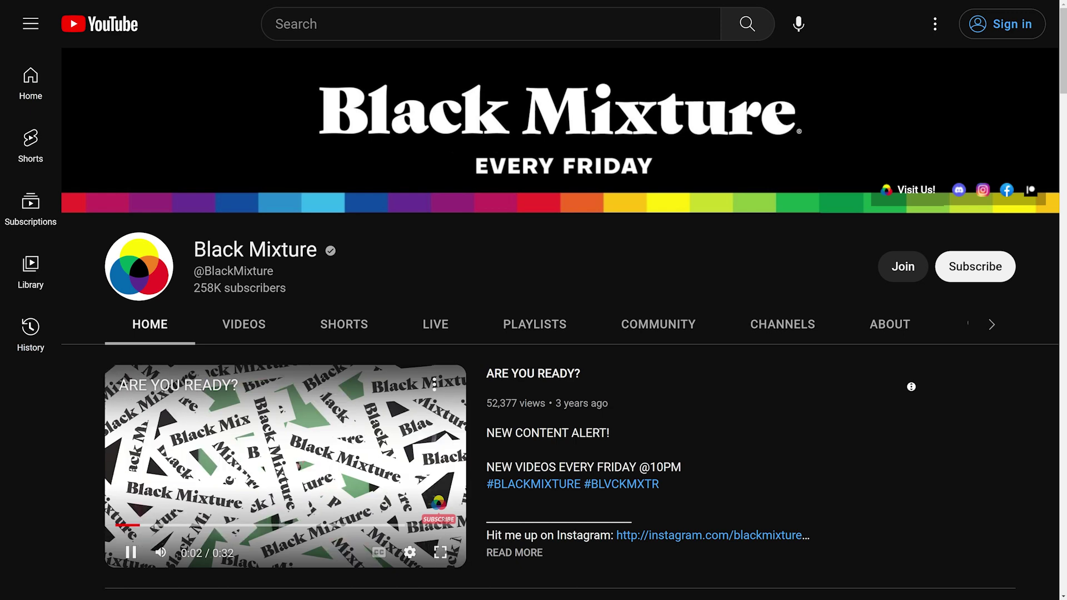
Step: Scroll the Black Mixture Home tab down to the Videos and Popular videos shelves
scroll(911, 395, "down", 2)
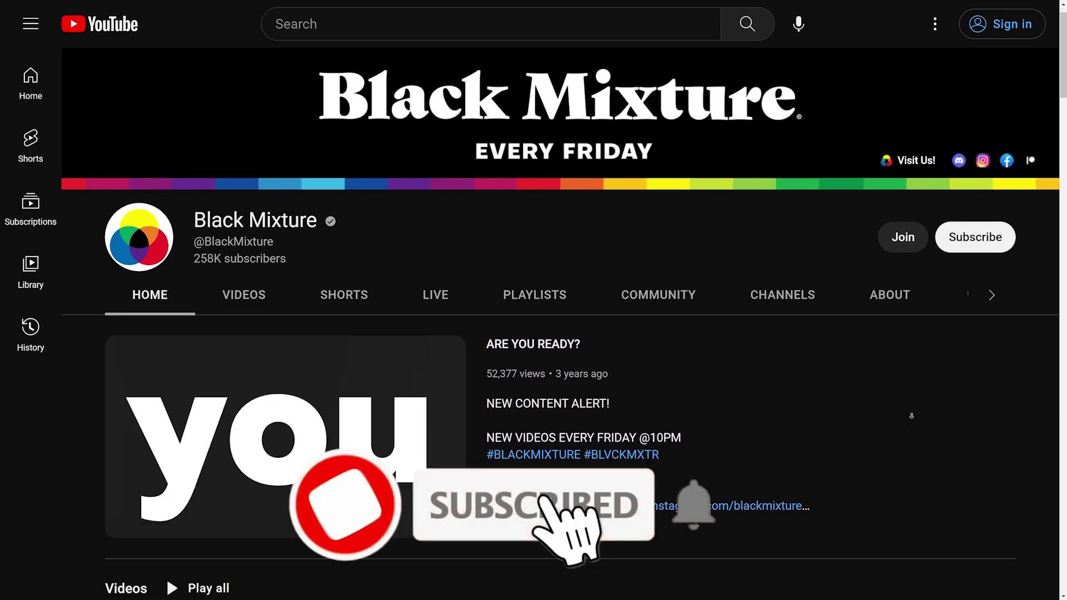
scroll(911, 423, "down", 3)
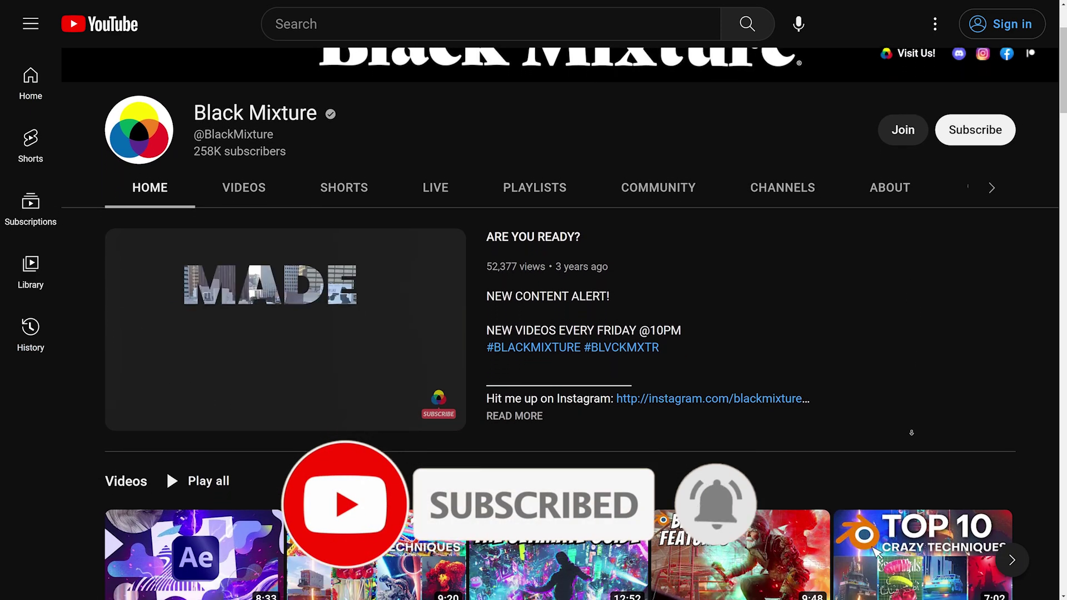
scroll(911, 432, "down", 3)
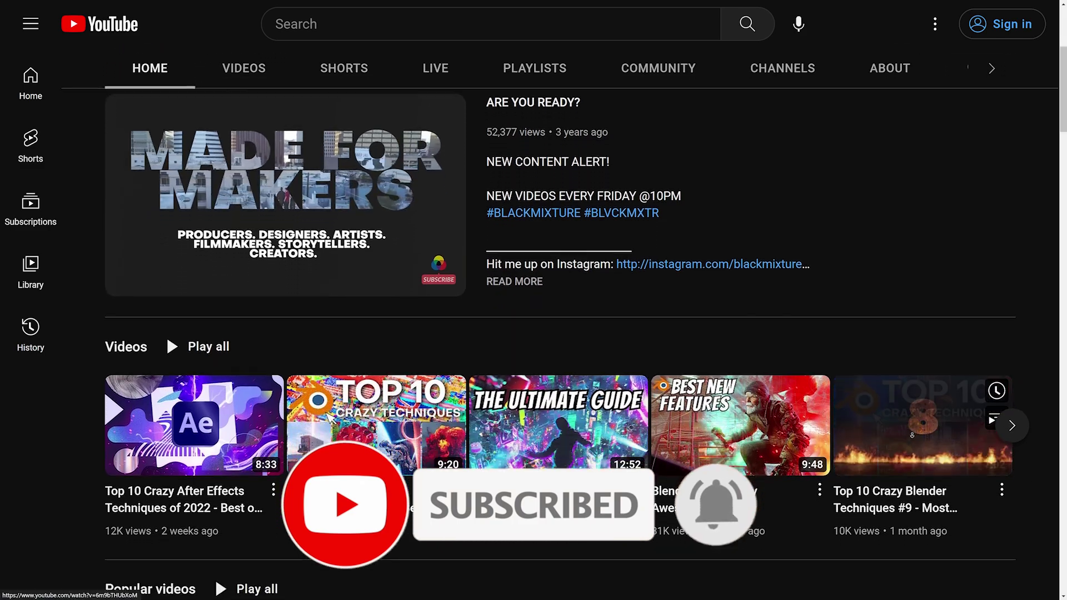
scroll(912, 435, "down", 3)
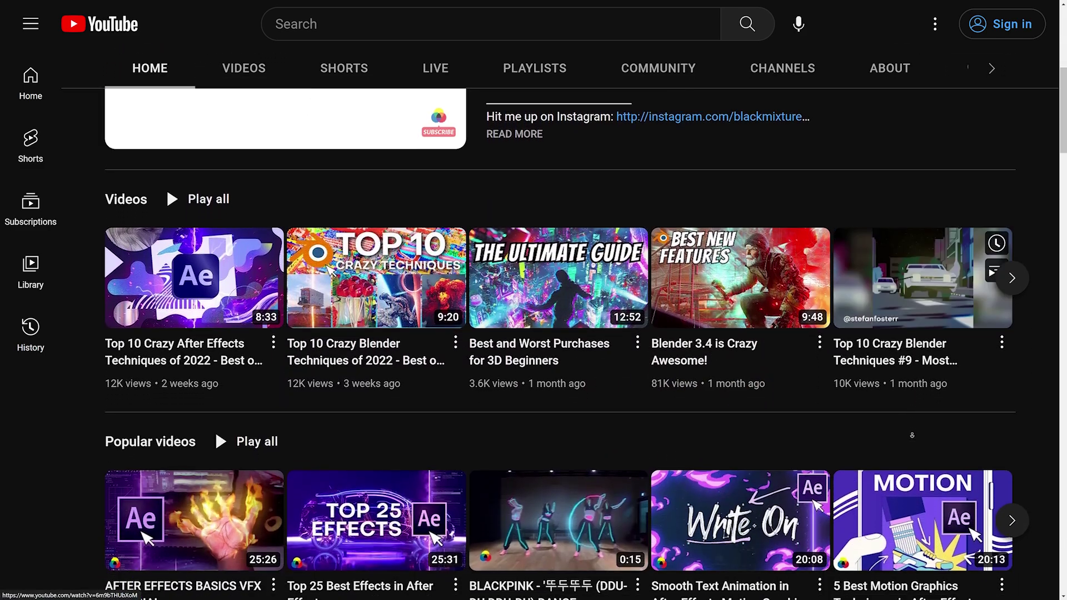